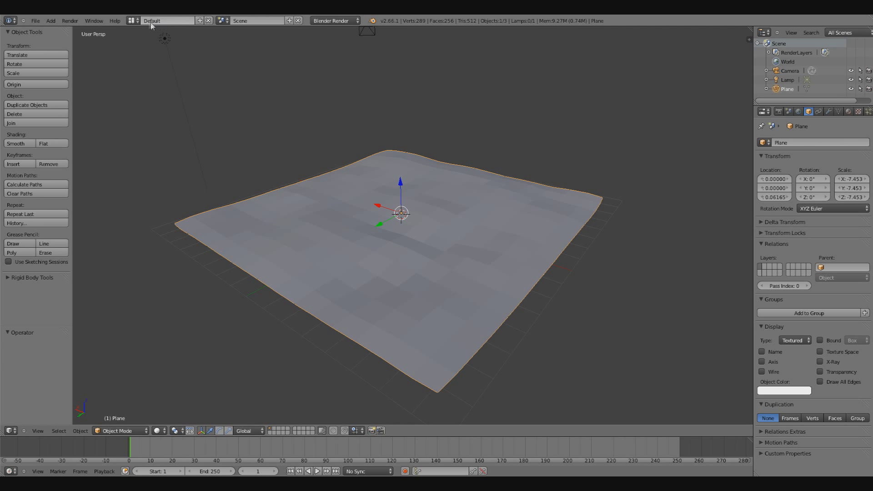
# Switch the workspace to the UV Editing layout, with the whole plane visible in the 3D viewport.
pyautogui.click(135, 21)
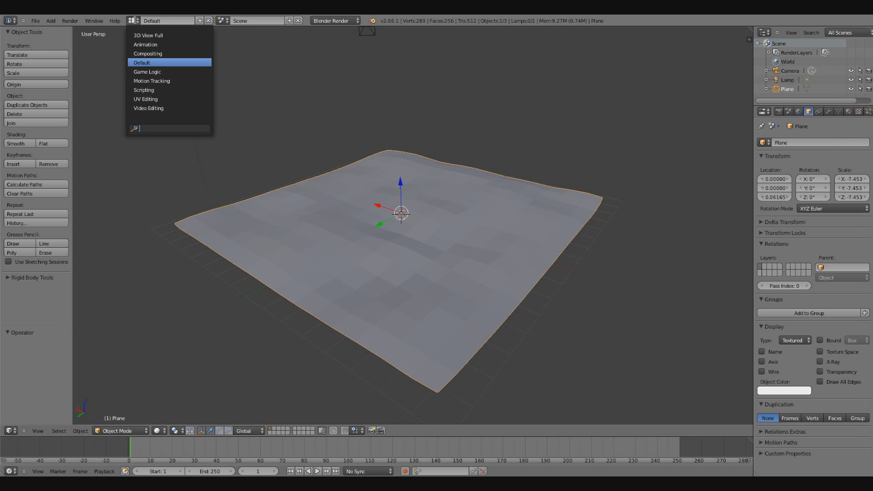
pyautogui.click(145, 99)
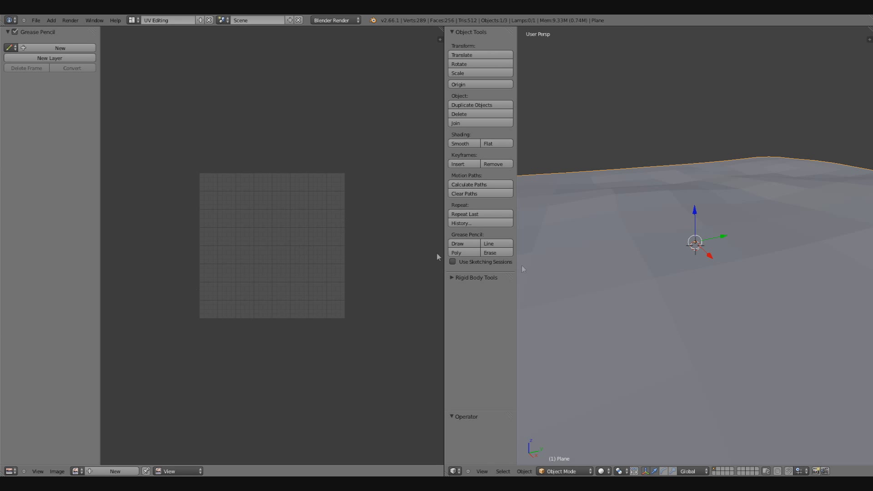
pyautogui.scroll(-5, 643, 317)
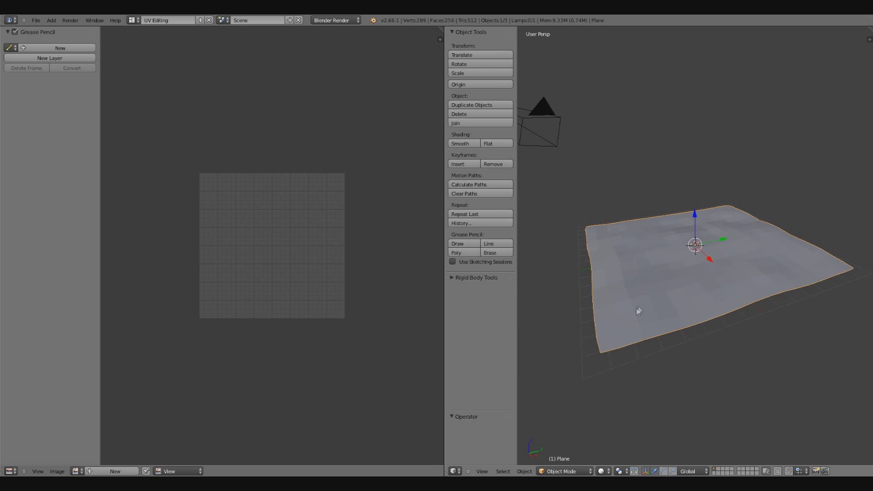
pyautogui.moveTo(579, 314); pyautogui.dragTo(624, 322, button='middle')
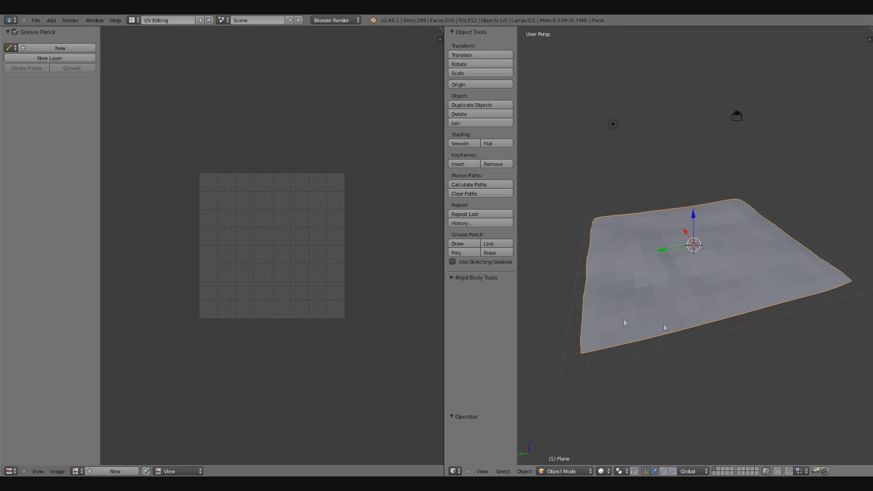
pyautogui.moveTo(601, 294)
pyautogui.mouseDown(button='middle')
pyautogui.moveTo(626, 321)
pyautogui.moveTo(602, 305)
pyautogui.mouseUp(button='middle')
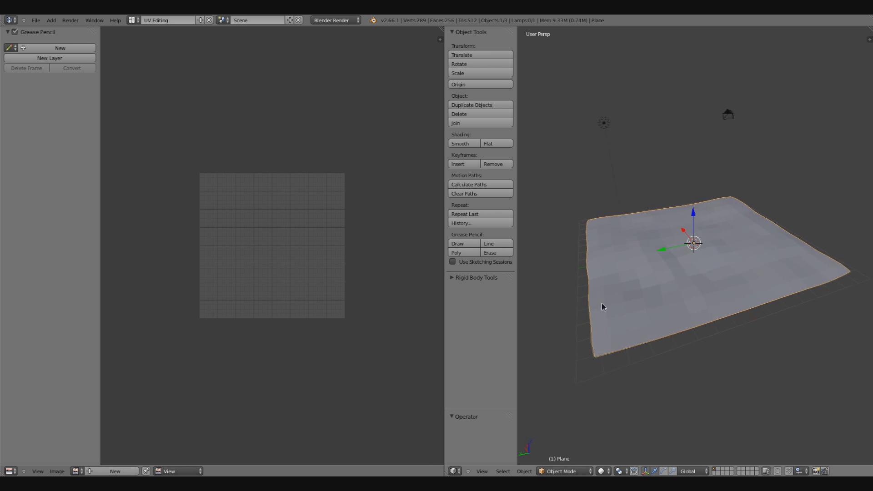
# Enter Edit Mode on the terrain plane and select its entire mesh.
pyautogui.click(565, 472)
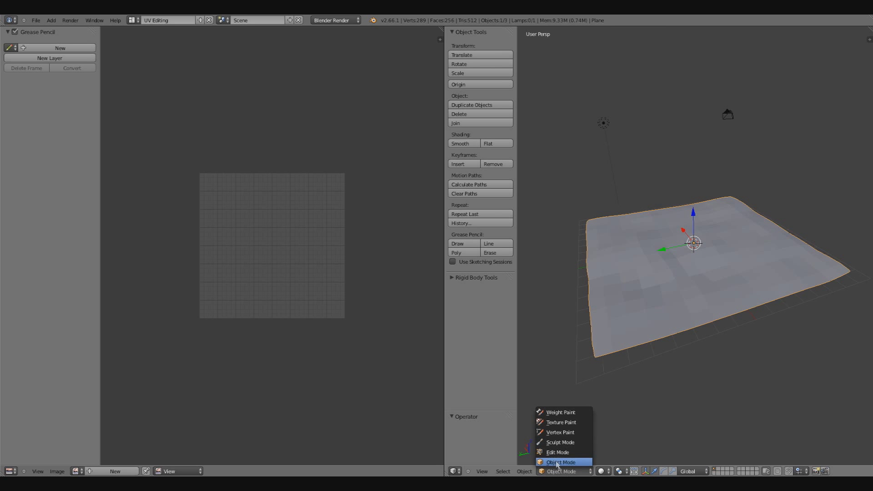
pyautogui.click(554, 451)
pyautogui.scroll(1, 596, 277)
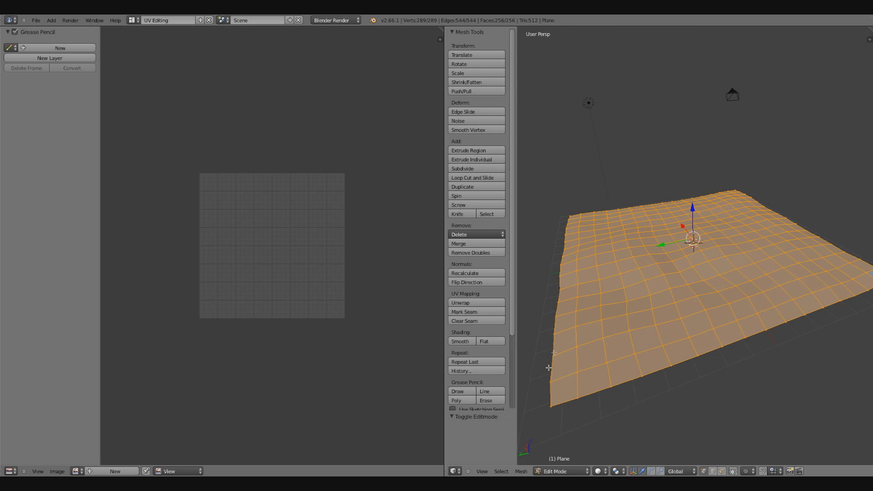
pyautogui.press('a')
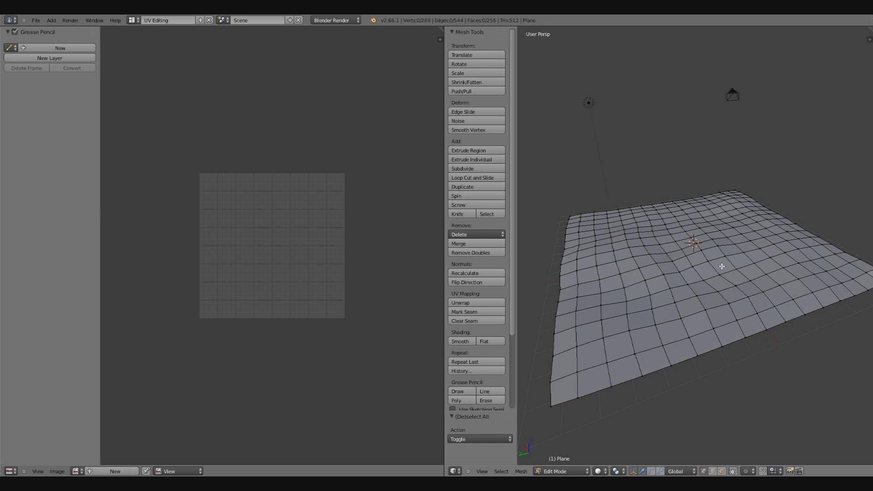
pyautogui.scroll(-1, 687, 361)
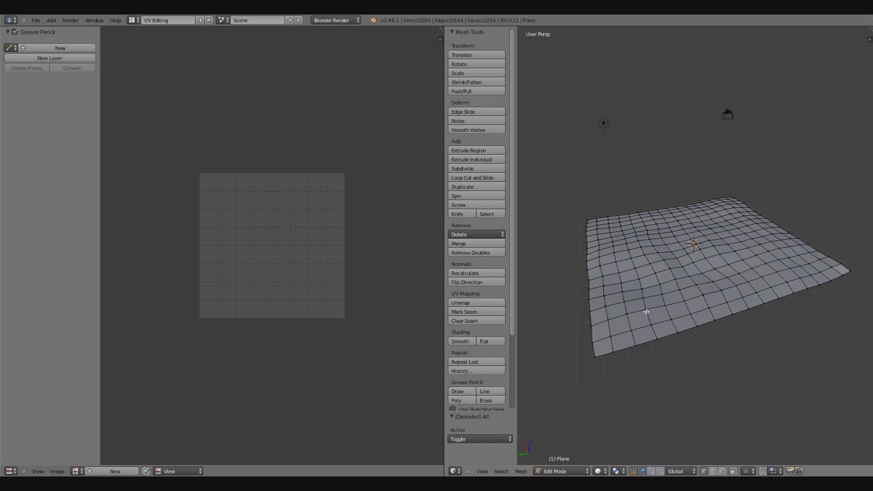
pyautogui.press('a')
pyautogui.press('a')
pyautogui.press('a')
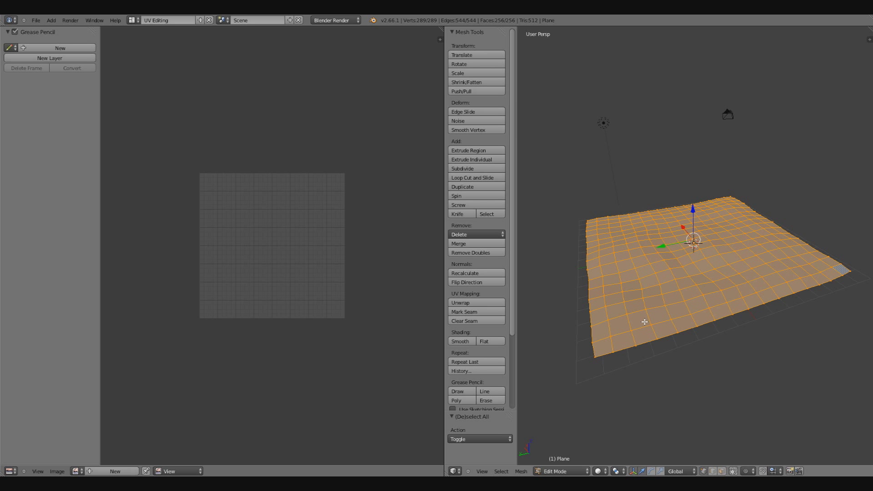
# Unwrap the selected plane mesh with Project From View, using the orthographic top view.
pyautogui.press('KP_7')
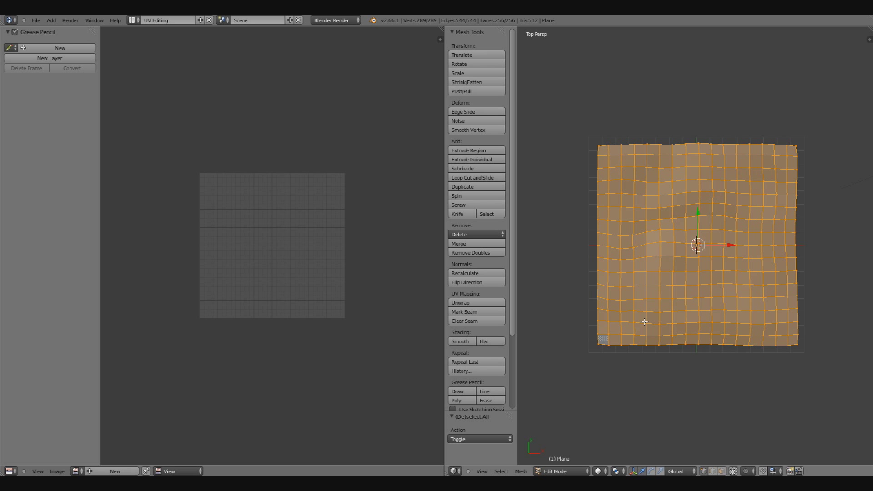
pyautogui.press('KP_5')
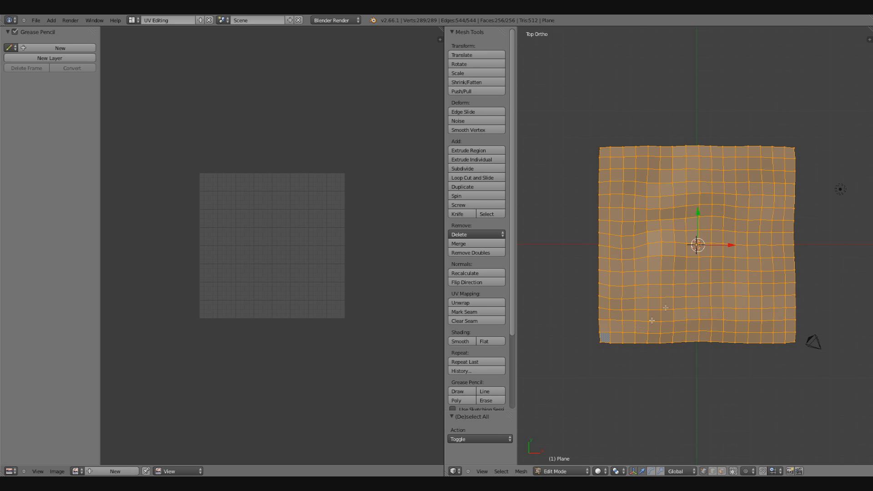
pyautogui.keyDown('ctrl'); pyautogui.scroll(-3, 695, 272); pyautogui.keyUp('ctrl')
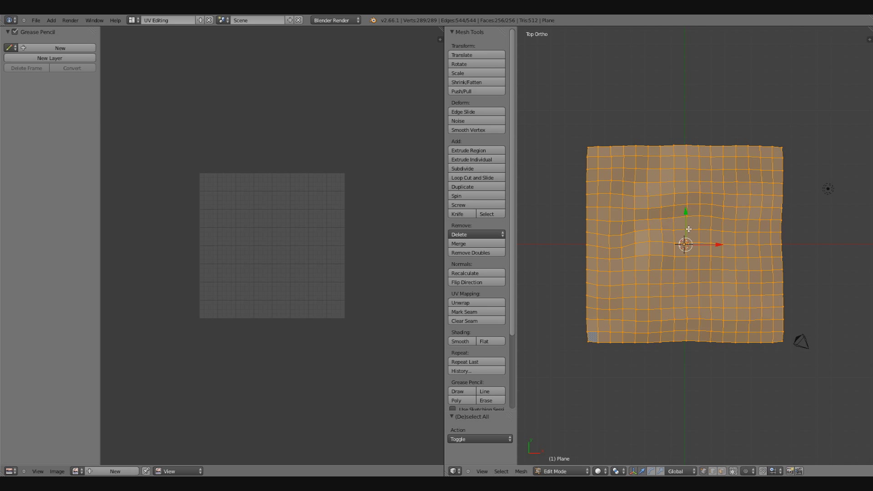
pyautogui.press('u')
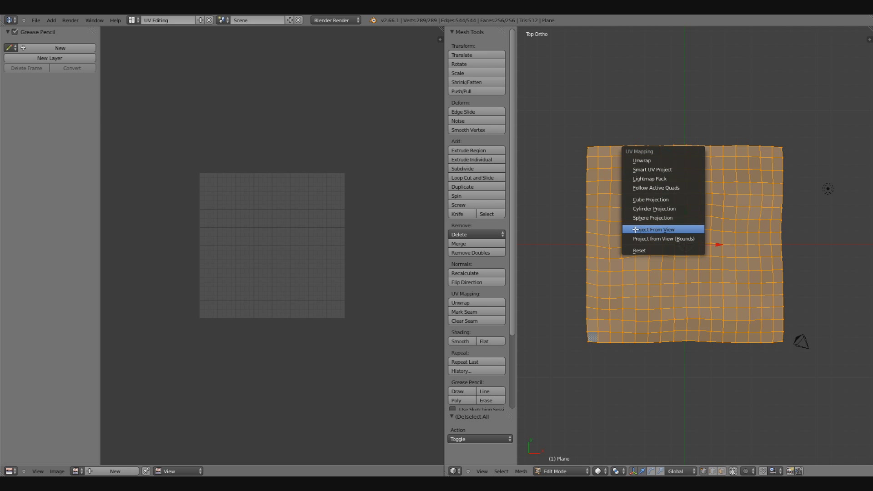
pyautogui.click(667, 230)
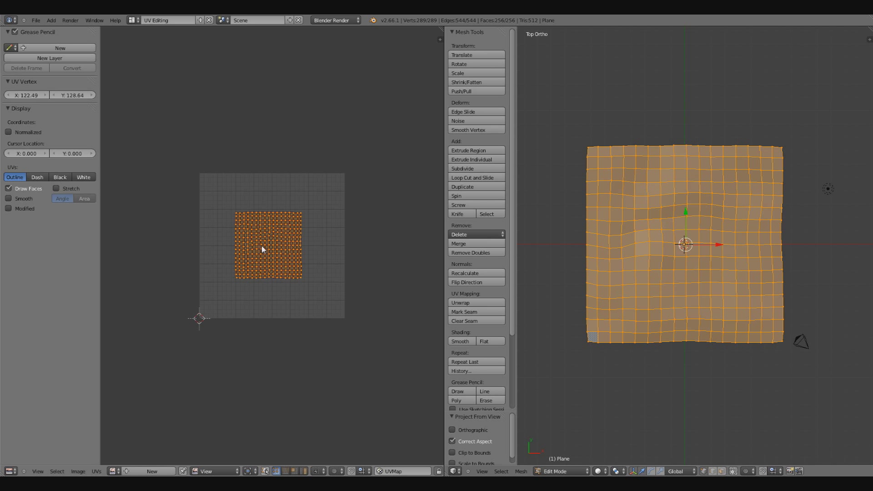
# Scale the UV grid by about 2 to nearly fill the image area and shift it by about 0.014, 0.006.
pyautogui.scroll(3, 262, 249)
pyautogui.scroll(1, 228, 261)
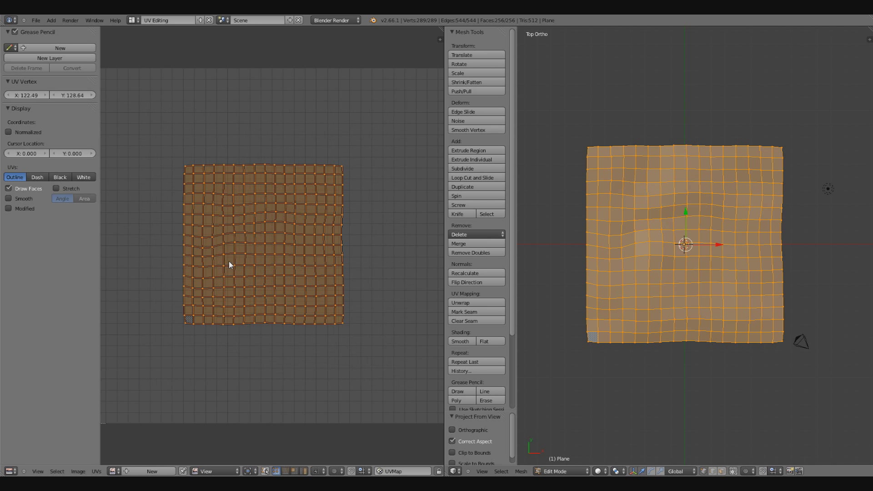
pyautogui.scroll(-2, 282, 274)
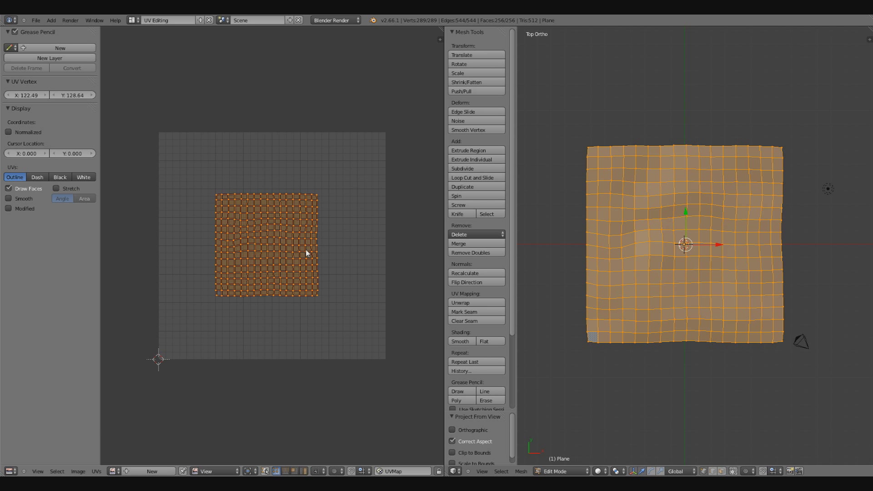
pyautogui.press('s')
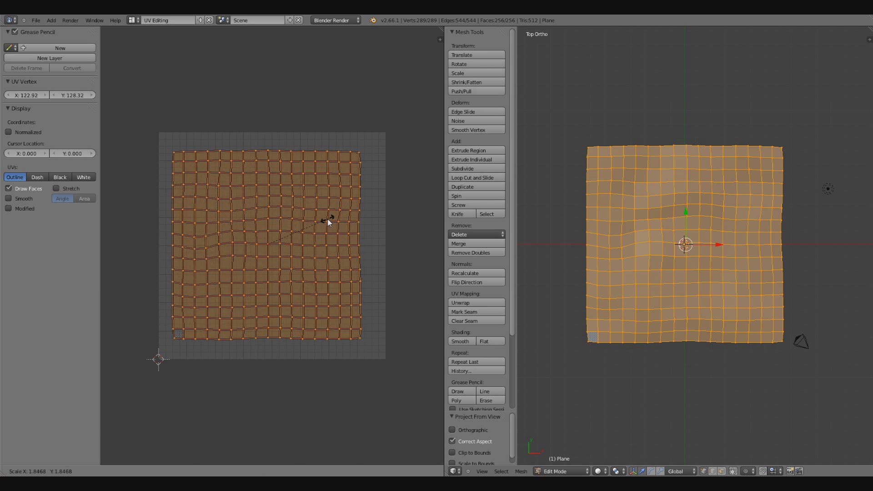
pyautogui.click(333, 220)
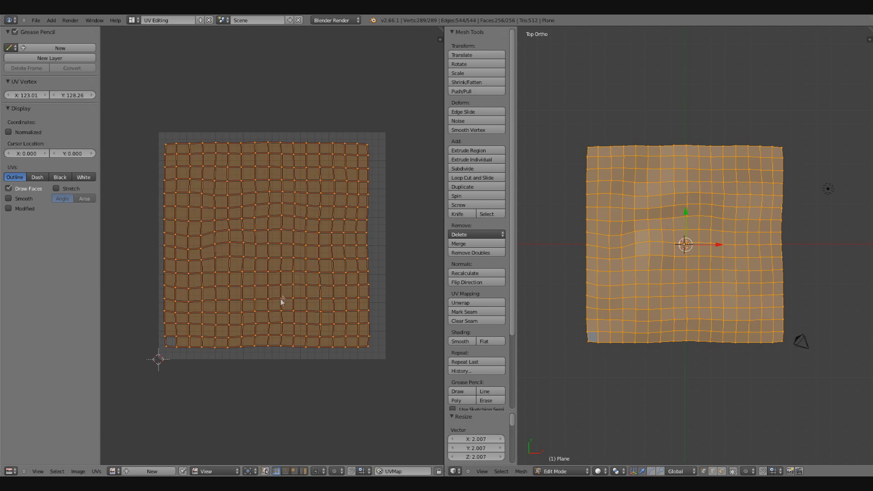
pyautogui.press('g')
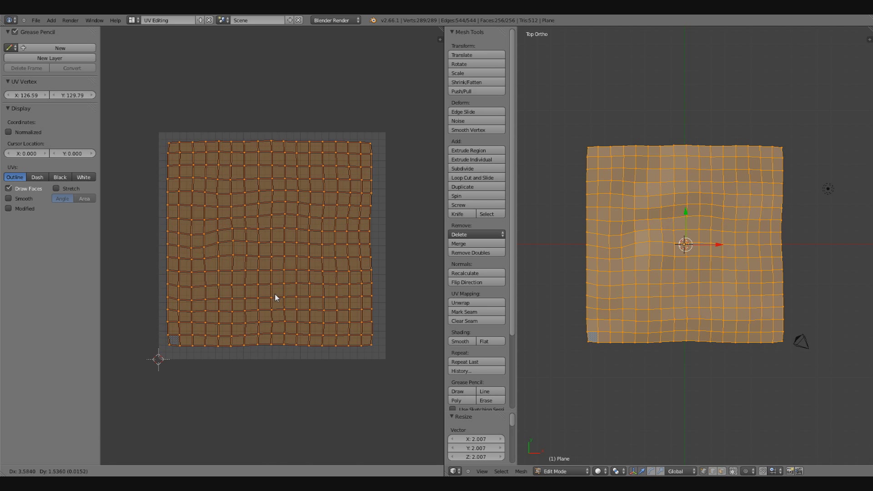
pyautogui.click(275, 296)
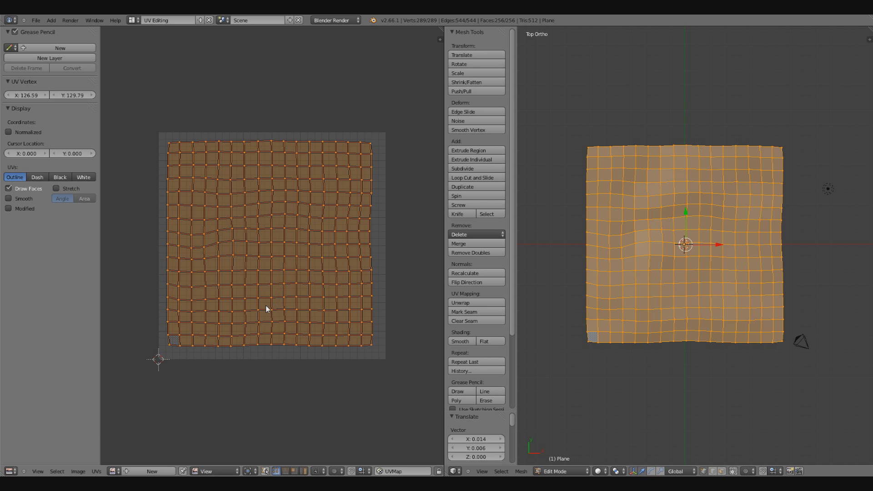
# Set up the plane's UV layout export into D:\ with the file name NewUVLayout.
pyautogui.click(97, 472)
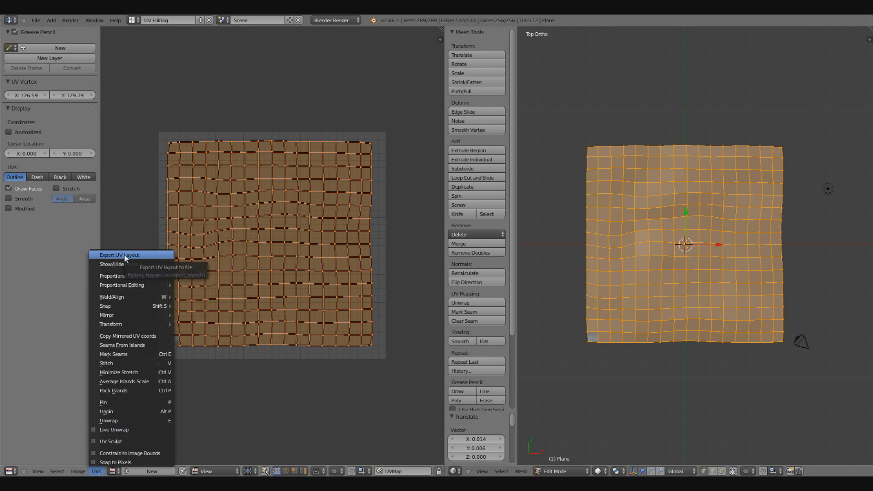
pyautogui.click(125, 256)
pyautogui.click(149, 45)
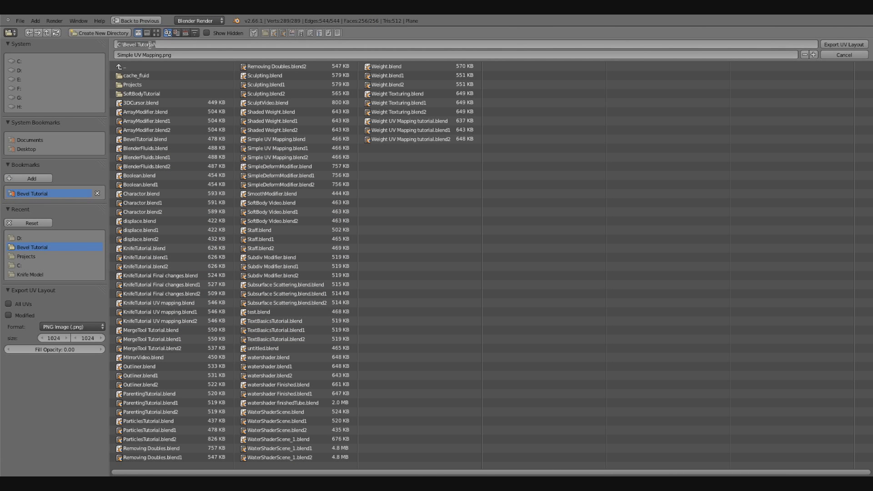
pyautogui.write('D:')
pyautogui.press('Return')
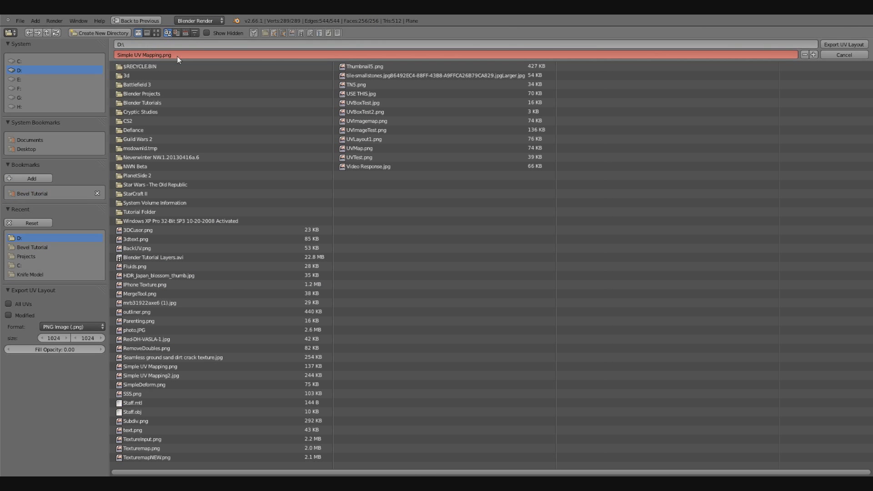
pyautogui.click(176, 55)
pyautogui.press('BackSpace')
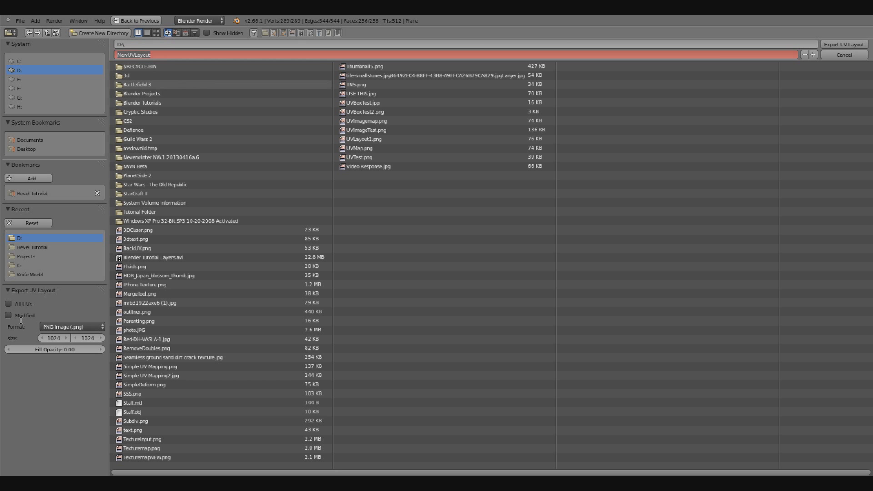
pyautogui.press('Return')
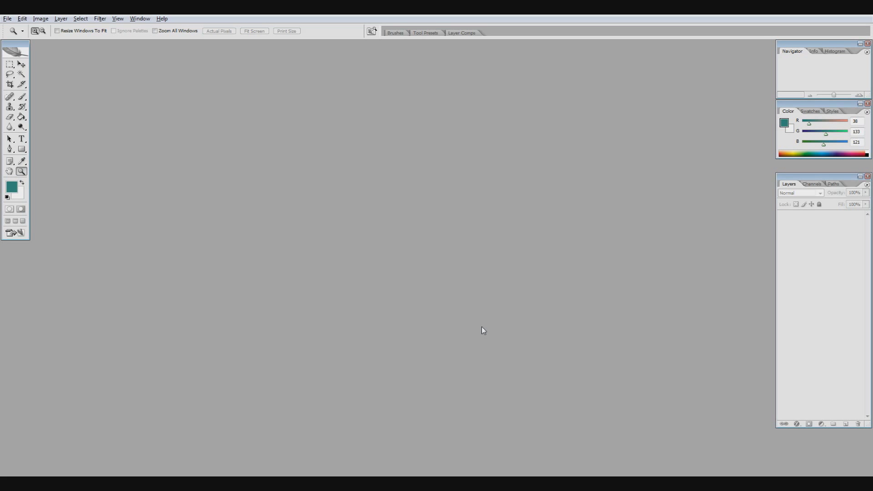
# Switch to Photoshop, open UVLayout1 from the D: drive and maximize its document window.
pyautogui.click(8, 19)
pyautogui.click(17, 36)
pyautogui.scroll(-10, 304, 91)
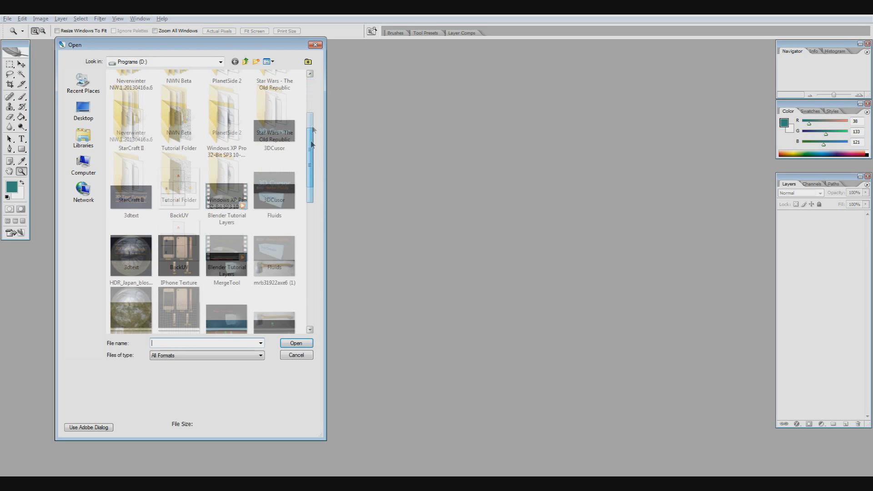
pyautogui.click(267, 254)
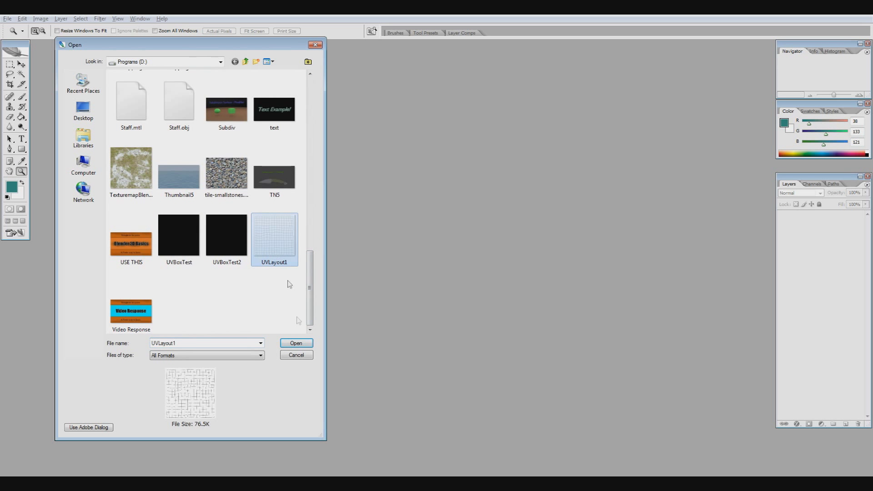
pyautogui.click(296, 343)
pyautogui.moveTo(274, 51); pyautogui.dragTo(434, 93)
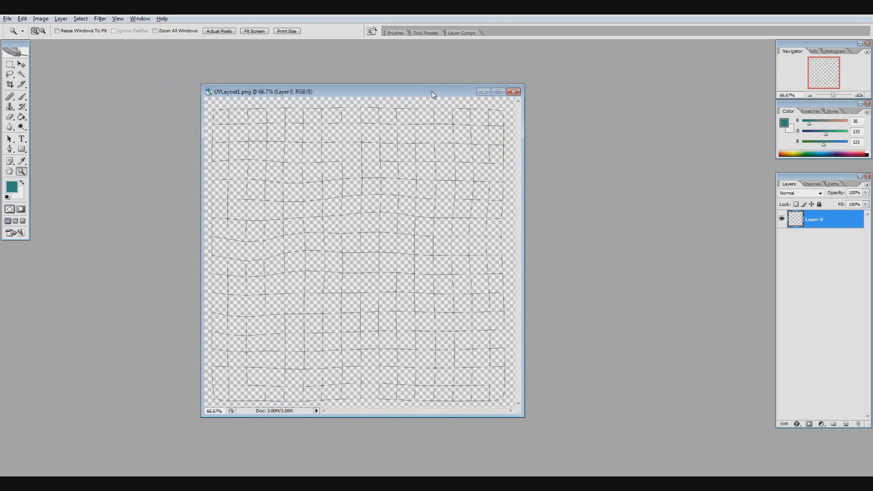
pyautogui.doubleClick(434, 93)
# Activate the rectangular marquee tool and rename Layer 0 to "UV's".
pyautogui.click(10, 65)
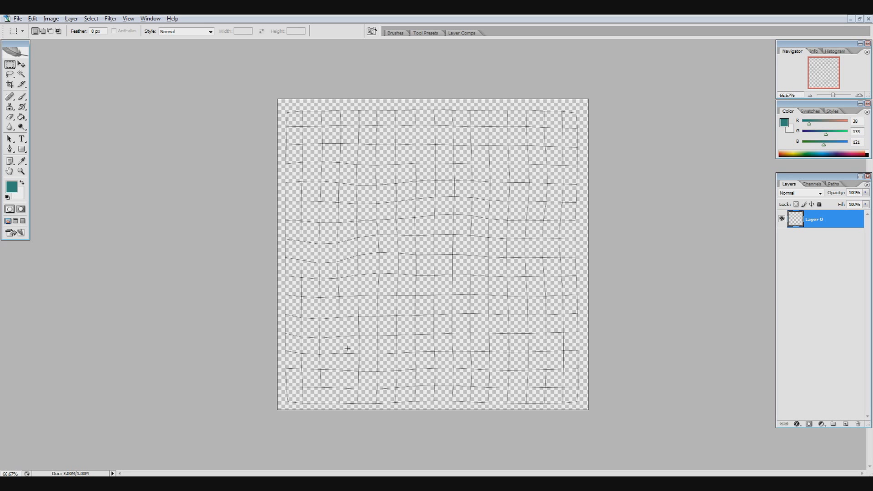
pyautogui.doubleClick(840, 218)
pyautogui.write("UV's")
pyautogui.press('Return')
# Open all texture images in Tutorial Folder and move the floating GrassFrozen0028_1_S.jpg window clear of the UV layout.
pyautogui.hotkey('ctrl', 'o')
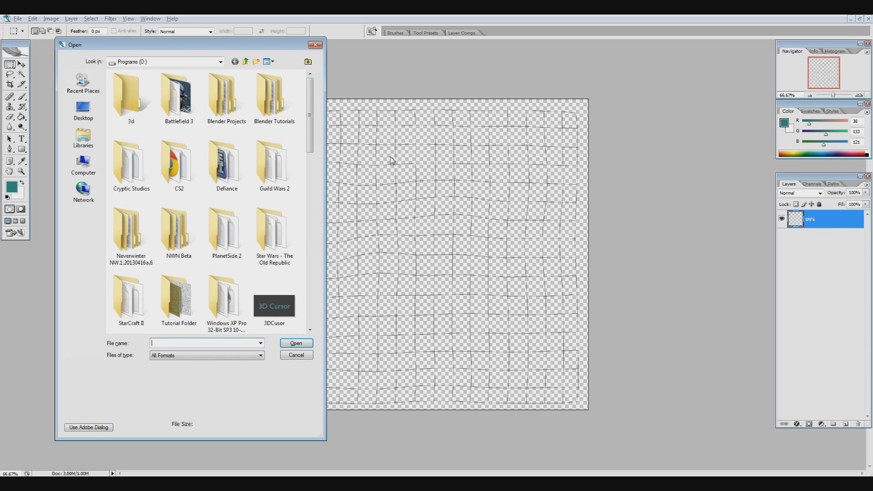
pyautogui.scroll(-3, 209, 195)
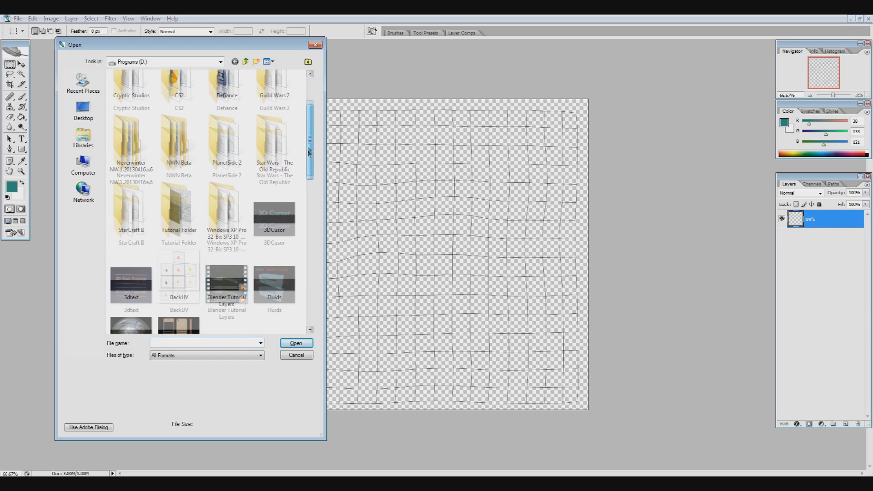
pyautogui.doubleClick(179, 190)
pyautogui.hotkey('ctrl', 'a')
pyautogui.press('Return')
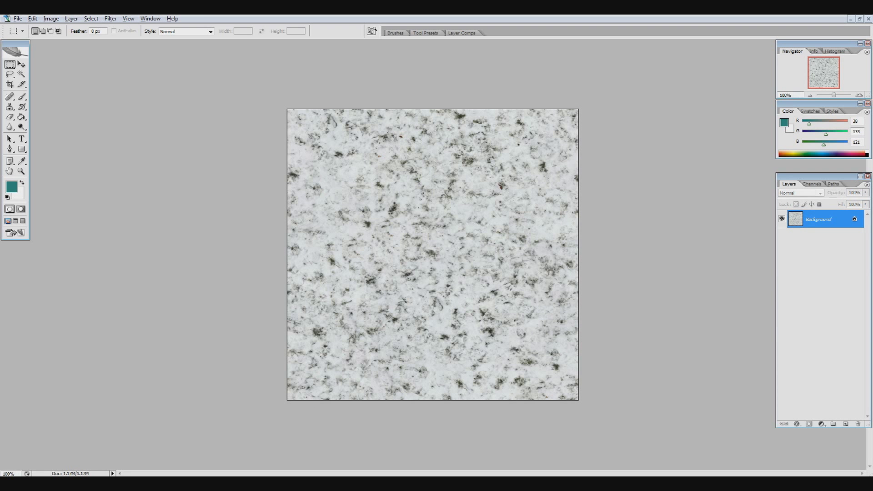
pyautogui.click(860, 19)
pyautogui.moveTo(223, 54); pyautogui.dragTo(744, 119)
# Copy the entire Grass0139_33_S.jpg image and paste it into the UVLayout1 document as a new layer.
pyautogui.click(308, 181)
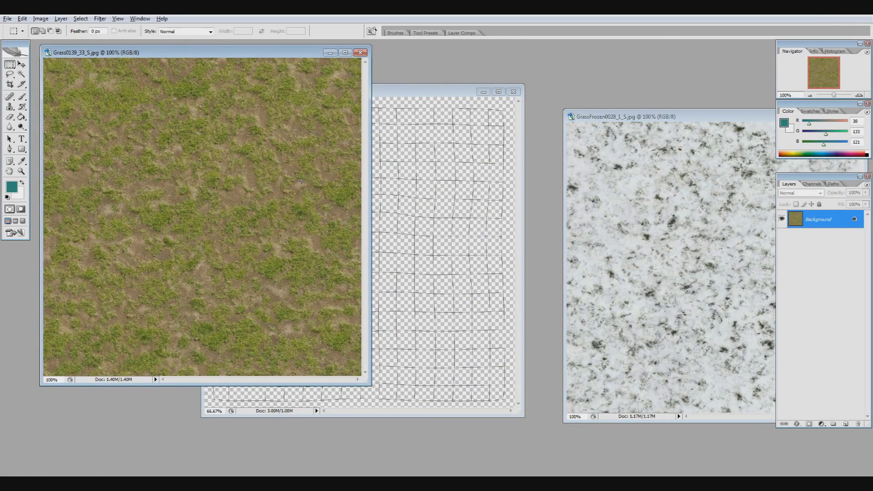
pyautogui.hotkey('ctrl', 'a')
pyautogui.hotkey('ctrl', 'c')
pyautogui.click(394, 106)
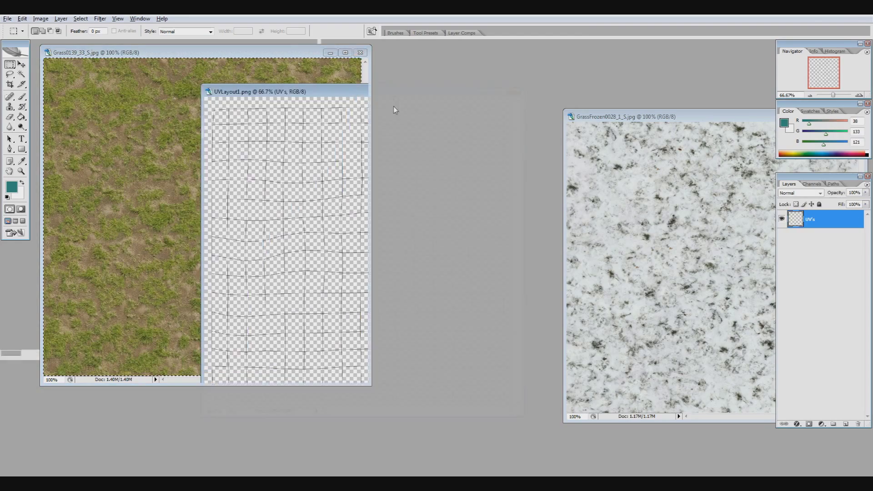
pyautogui.hotkey('ctrl', 'v')
# Move the pasted grass layer to the canvas's upper-left corner and scale it proportionally to about 159.5% so it covers the canvas.
pyautogui.click(21, 64)
pyautogui.moveTo(400, 297); pyautogui.dragTo(349, 249)
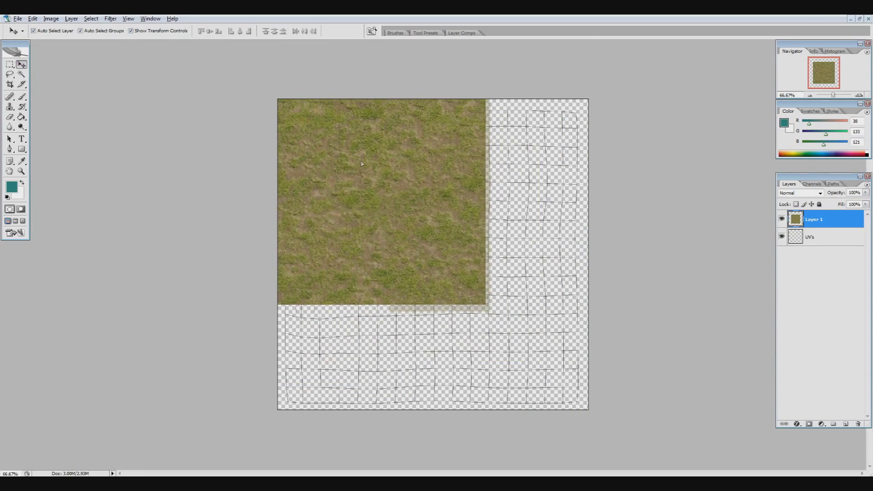
pyautogui.keyDown('shift'); pyautogui.moveTo(485, 304); pyautogui.dragTo(612, 430); pyautogui.keyUp('shift')
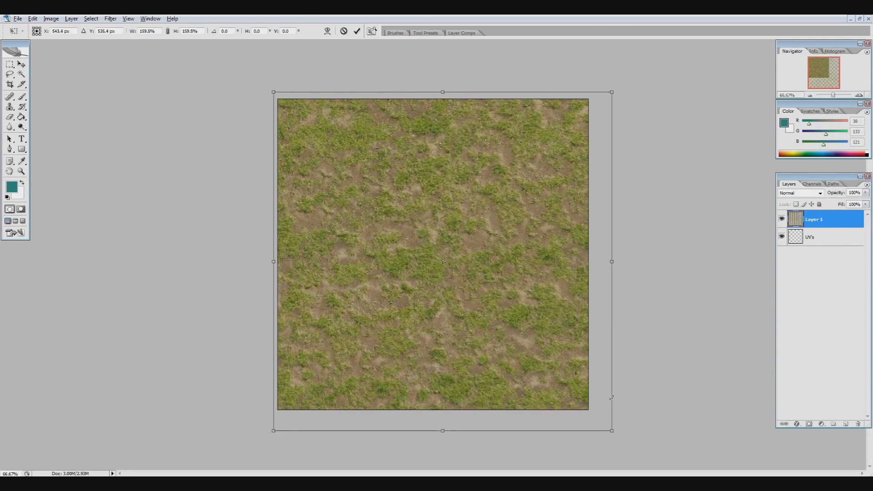
pyautogui.press('Return')
# Copy the entire GrassFrozen0028_1_S.jpg image and paste it into UVLayout1 above the grass layer.
pyautogui.click(859, 18)
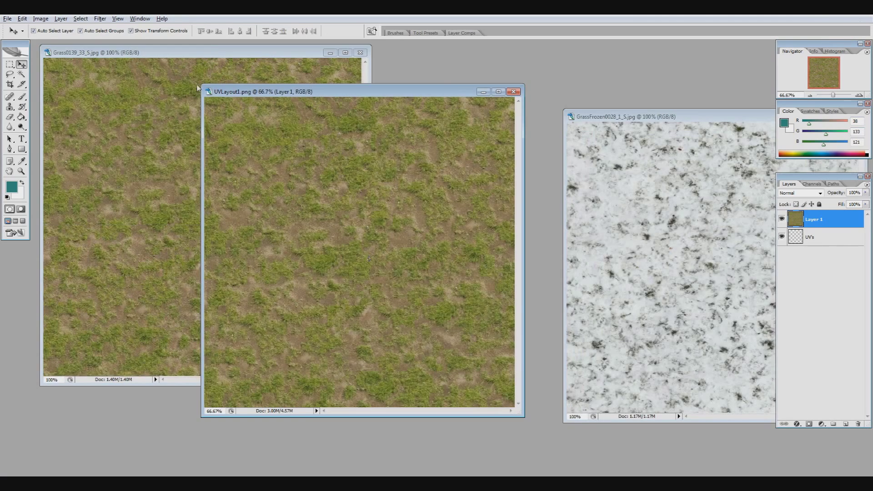
pyautogui.click(9, 64)
pyautogui.click(735, 218)
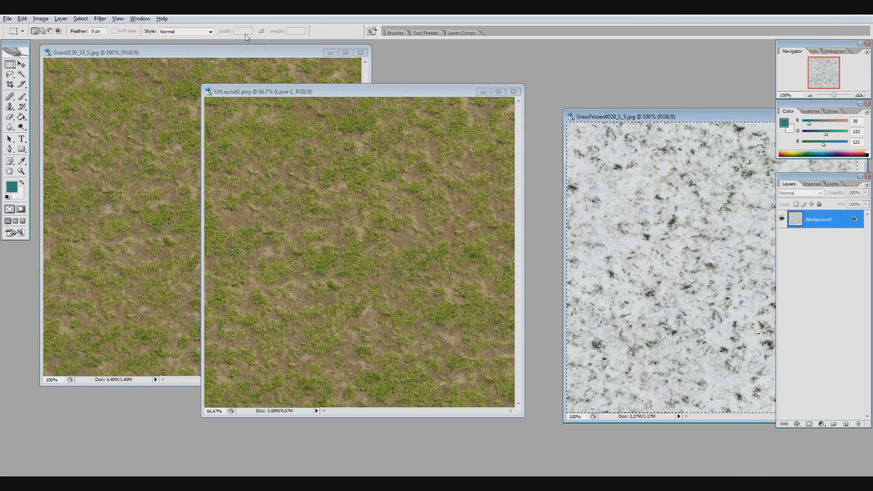
pyautogui.click(368, 71)
pyautogui.hotkey('ctrl', 'a')
pyautogui.doubleClick(399, 92)
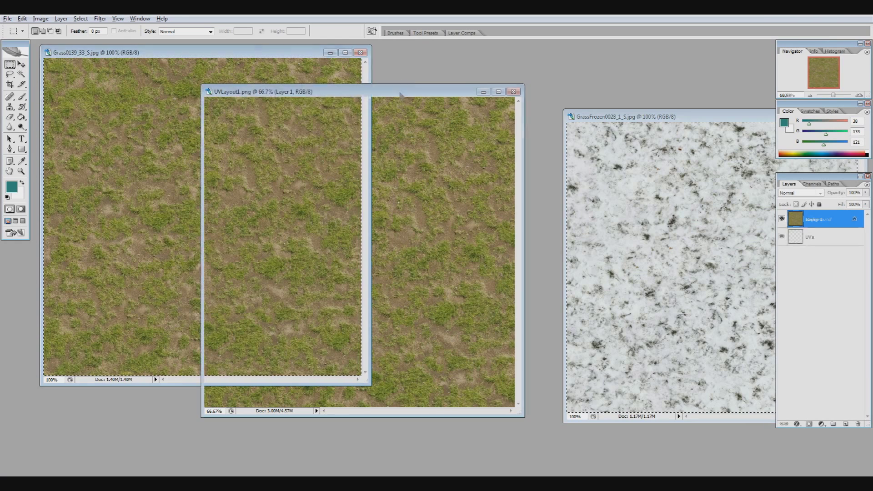
pyautogui.hotkey('ctrl', 'v')
# Enlarge the pasted frozen-grass layer until it covers the whole canvas, and apply the transform.
pyautogui.press('v')
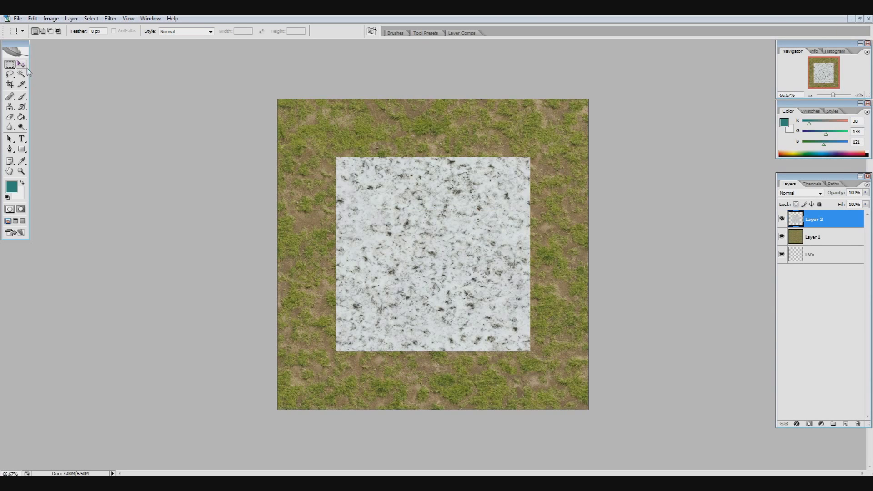
pyautogui.moveTo(531, 350); pyautogui.dragTo(599, 414)
pyautogui.press('Return')
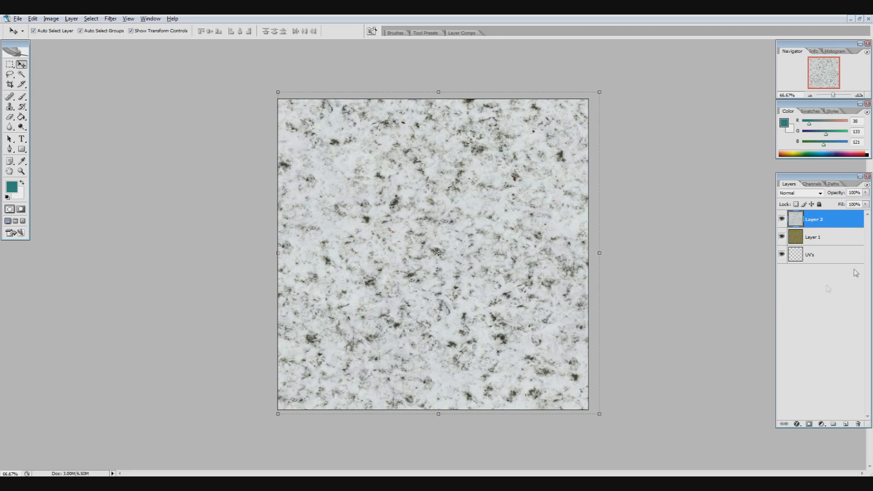
# Erase most of the frozen-grass Layer 2 with the rough Eraser brush, leaving scattered snow patches over the grass.
pyautogui.click(825, 255)
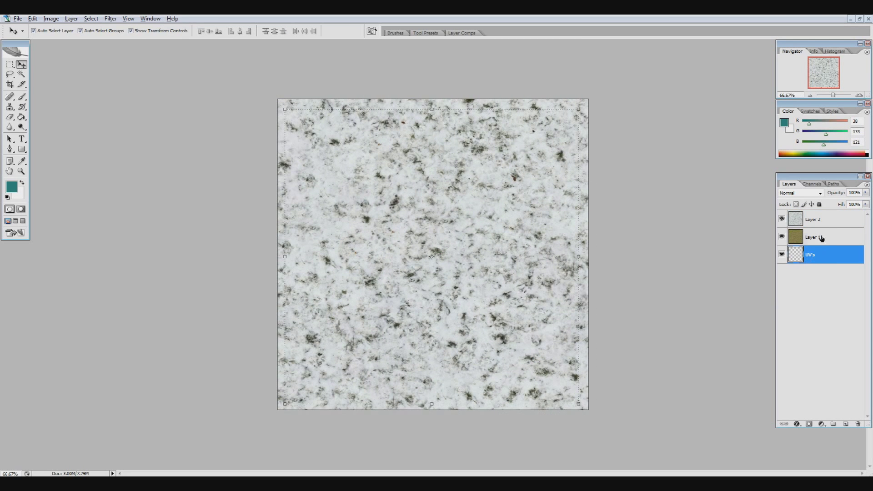
pyautogui.click(821, 239)
pyautogui.click(816, 220)
pyautogui.press('e')
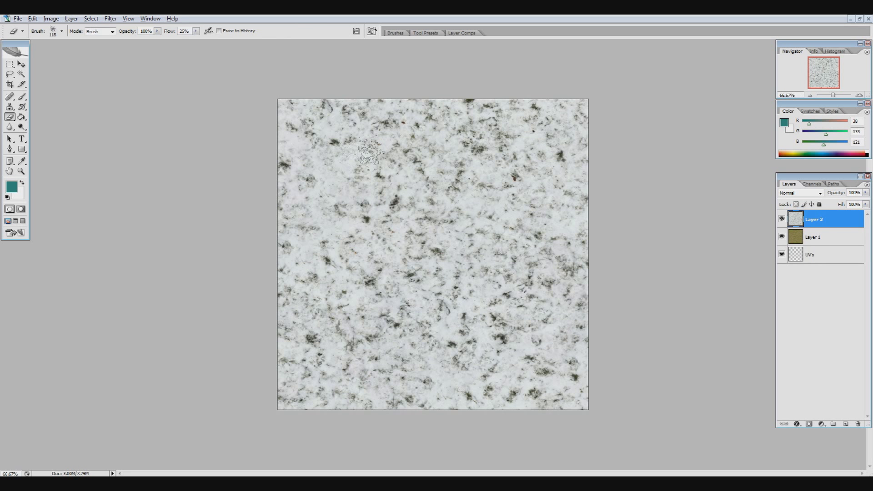
pyautogui.click(61, 31)
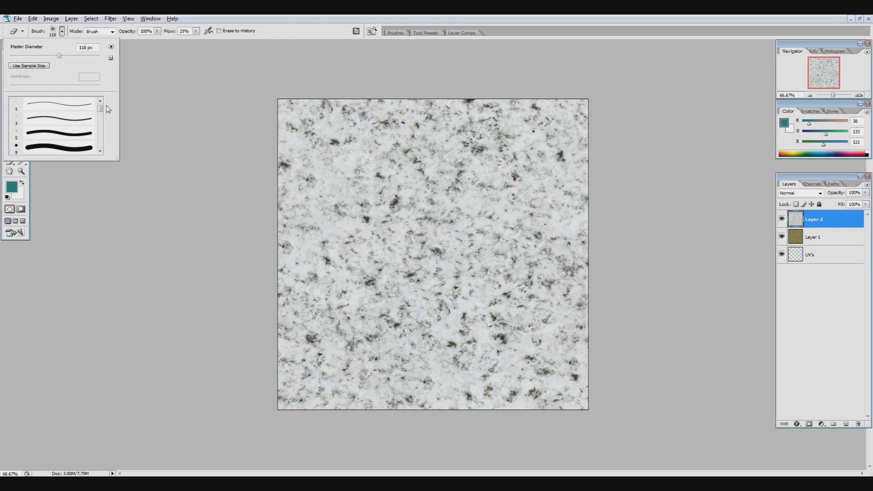
pyautogui.scroll(-5, 59, 127)
pyautogui.click(27, 185)
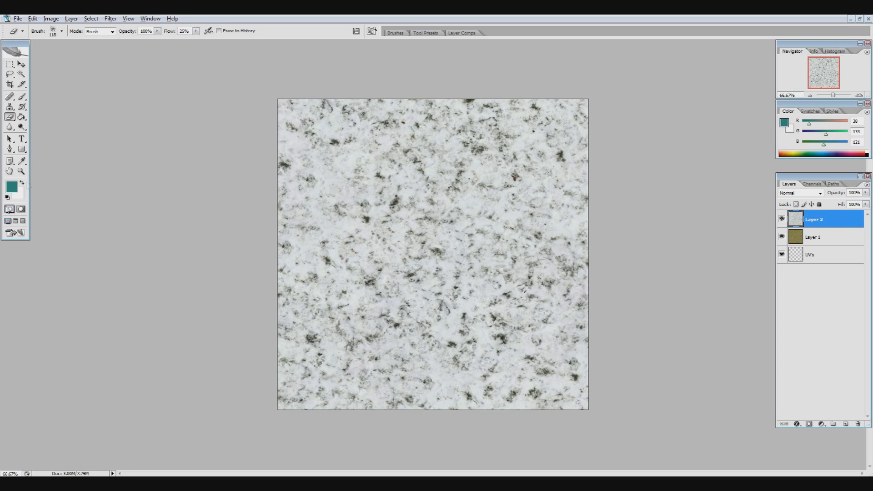
pyautogui.moveTo(391, 200)
pyautogui.mouseDown()
pyautogui.moveTo(314, 159)
pyautogui.moveTo(291, 110)
pyautogui.moveTo(348, 114)
pyautogui.mouseUp()
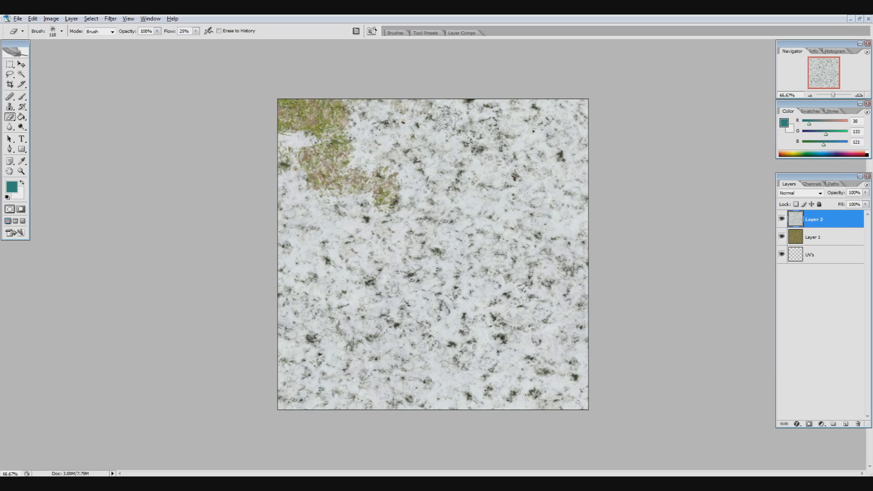
pyautogui.moveTo(447, 119)
pyautogui.mouseDown()
pyautogui.moveTo(524, 86)
pyautogui.moveTo(477, 93)
pyautogui.moveTo(546, 147)
pyautogui.moveTo(541, 118)
pyautogui.moveTo(528, 191)
pyautogui.moveTo(475, 187)
pyautogui.moveTo(507, 250)
pyautogui.moveTo(547, 221)
pyautogui.moveTo(586, 254)
pyautogui.moveTo(525, 302)
pyautogui.moveTo(590, 223)
pyautogui.moveTo(574, 343)
pyautogui.moveTo(601, 300)
pyautogui.moveTo(577, 394)
pyautogui.moveTo(524, 417)
pyautogui.moveTo(457, 395)
pyautogui.moveTo(406, 407)
pyautogui.moveTo(476, 339)
pyautogui.moveTo(458, 283)
pyautogui.moveTo(409, 295)
pyautogui.moveTo(367, 259)
pyautogui.moveTo(303, 244)
pyautogui.moveTo(262, 207)
pyautogui.moveTo(250, 161)
pyautogui.moveTo(271, 134)
pyautogui.moveTo(533, 118)
pyautogui.moveTo(364, 123)
pyautogui.moveTo(382, 312)
pyautogui.moveTo(335, 365)
pyautogui.moveTo(362, 390)
pyautogui.moveTo(303, 413)
pyautogui.moveTo(262, 237)
pyautogui.moveTo(316, 243)
pyautogui.moveTo(284, 278)
pyautogui.moveTo(277, 265)
pyautogui.moveTo(366, 311)
pyautogui.moveTo(421, 226)
pyautogui.moveTo(505, 294)
pyautogui.moveTo(501, 247)
pyautogui.moveTo(538, 254)
pyautogui.moveTo(365, 244)
pyautogui.moveTo(312, 375)
pyautogui.moveTo(591, 407)
pyautogui.mouseUp()
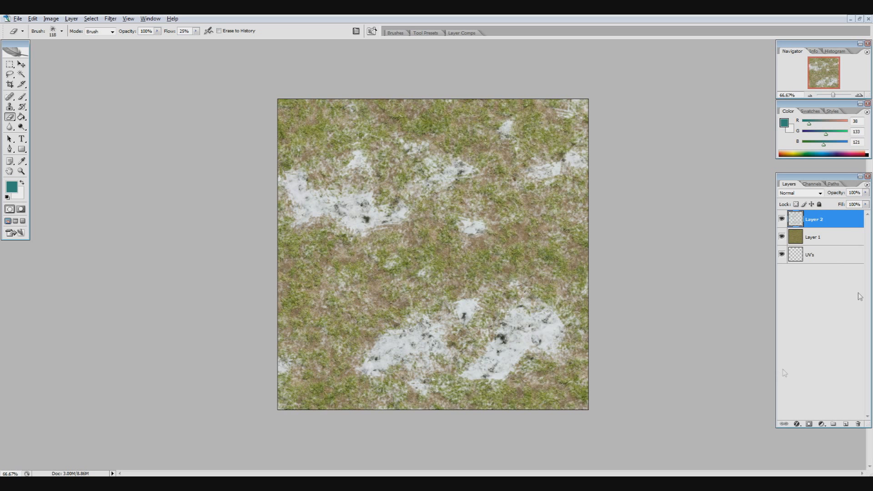
# Hide the UV's layer and set up saving the document to D: in PNG format.
pyautogui.click(781, 255)
pyautogui.click(18, 18)
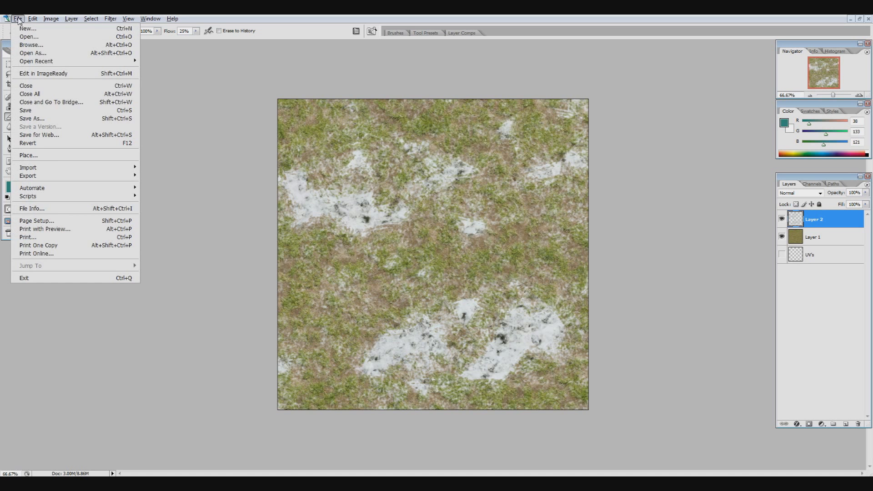
pyautogui.click(16, 111)
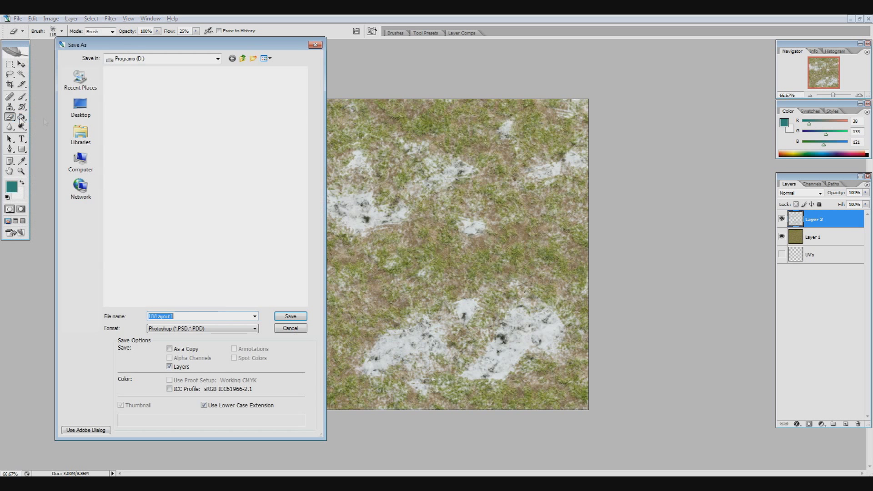
pyautogui.click(174, 328)
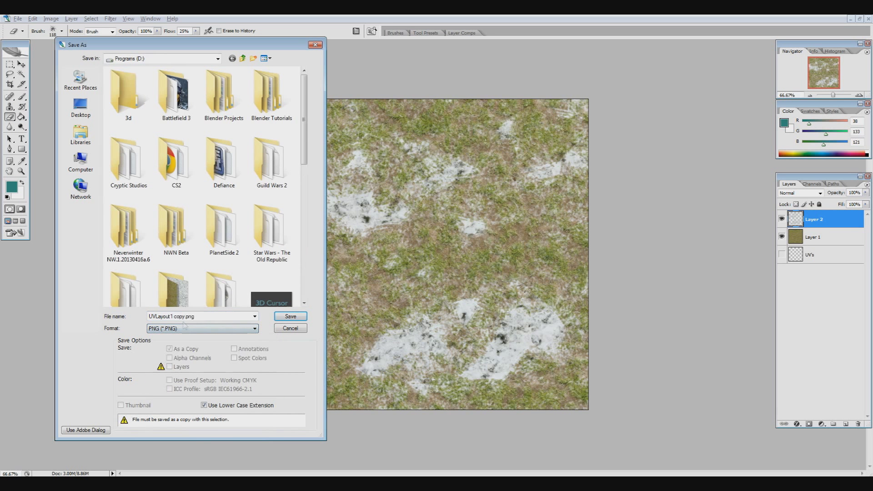
# Name the PNG copy Texture and save it on the D: drive.
pyautogui.hotkey('shift', 'Tab')
pyautogui.moveTo(195, 316); pyautogui.dragTo(174, 316)
pyautogui.press('Right')
pyautogui.press('BackSpace')
pyautogui.press('BackSpace')
pyautogui.press('BackSpace')
pyautogui.press('BackSpace')
pyautogui.press('BackSpace')
pyautogui.press('BackSpace')
pyautogui.press('BackSpace')
pyautogui.press('BackSpace')
pyautogui.press('BackSpace')
pyautogui.press('BackSpace')
pyautogui.press('BackSpace')
pyautogui.press('BackSpace')
pyautogui.press('BackSpace')
pyautogui.write('Texture')
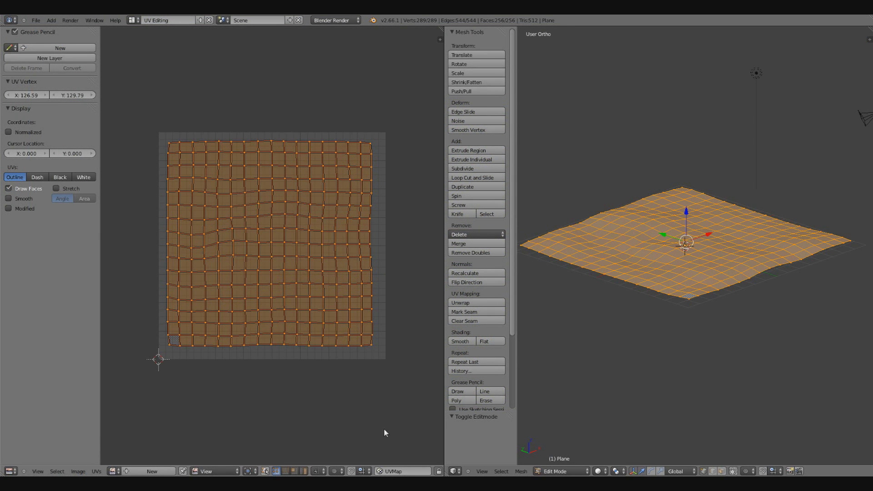
# Switch to Blender, restore the Default screen layout and put the terrain plane in Object Mode.
pyautogui.click(136, 22)
pyautogui.click(142, 61)
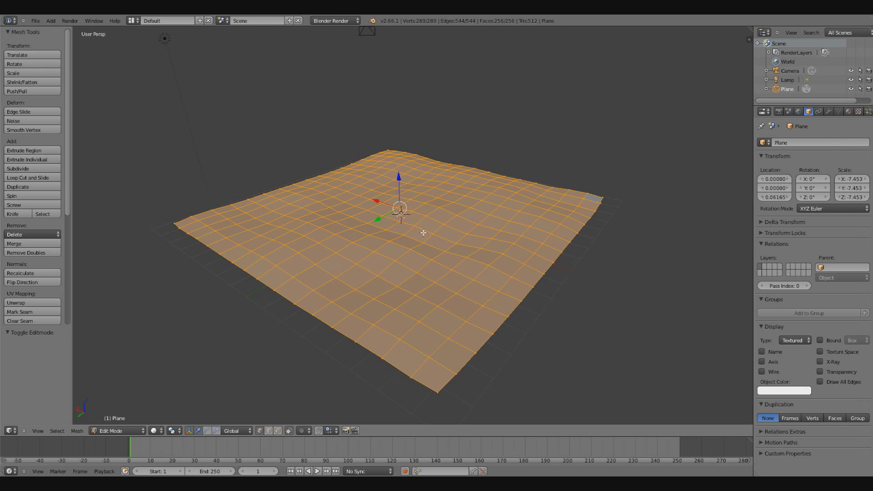
pyautogui.moveTo(423, 233); pyautogui.dragTo(386, 255, button='middle')
pyautogui.click(117, 430)
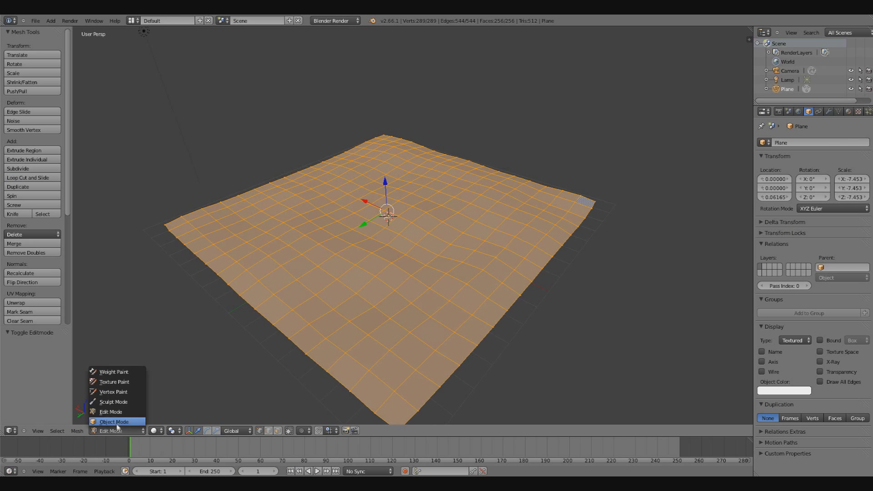
pyautogui.click(116, 421)
pyautogui.moveTo(331, 212); pyautogui.dragTo(422, 257, button='middle')
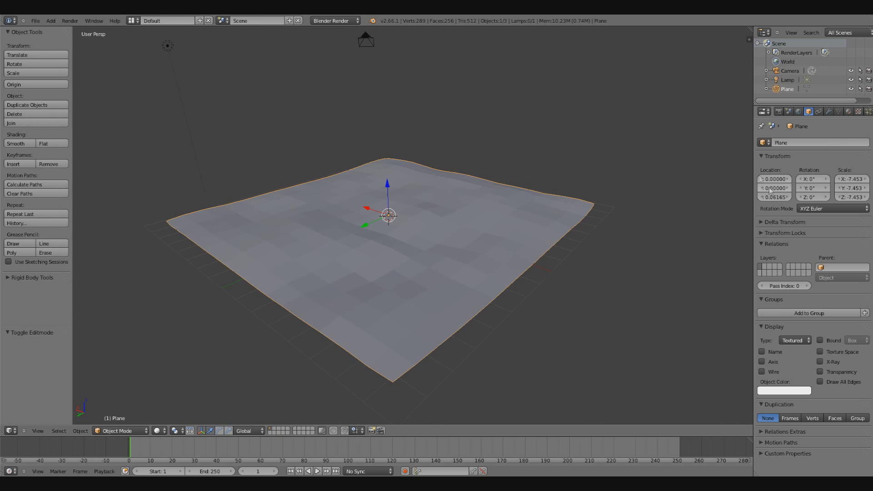
# Widen the properties area and add a new material to the plane.
pyautogui.moveTo(752, 163); pyautogui.dragTo(727, 165)
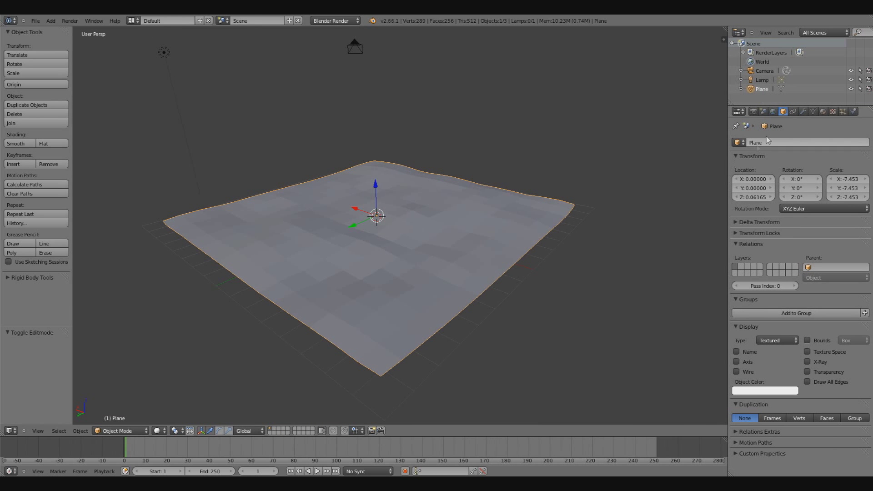
pyautogui.click(823, 112)
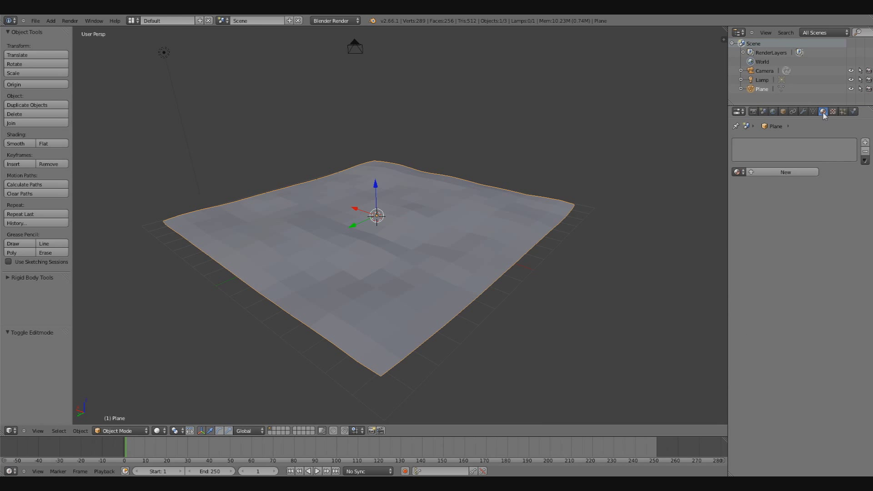
pyautogui.click(766, 173)
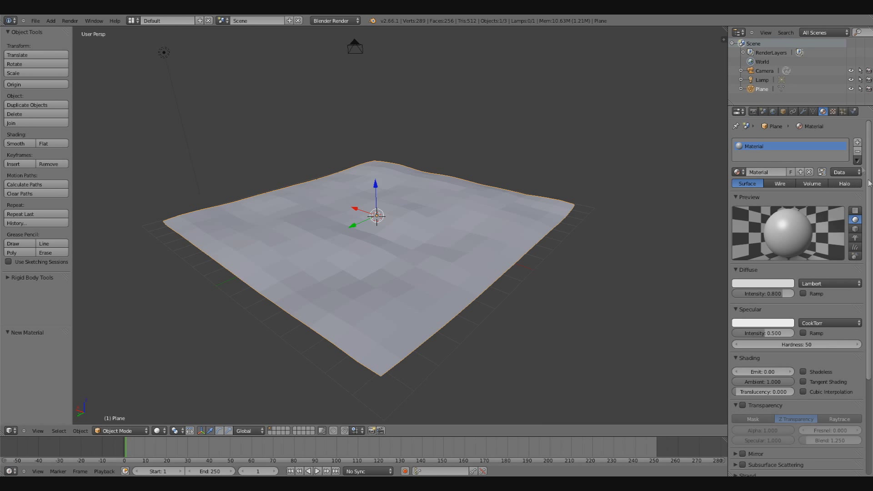
# Add a new texture to the plane's material and set its type to Image or Movie.
pyautogui.click(834, 113)
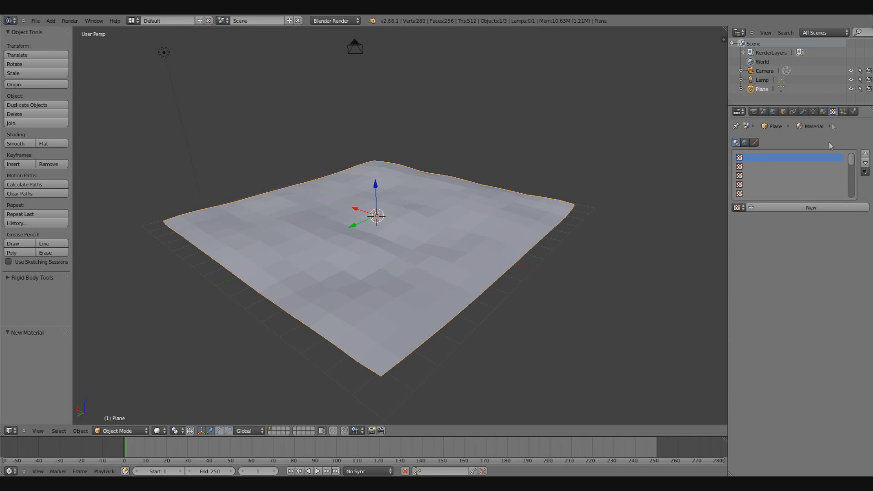
pyautogui.click(796, 209)
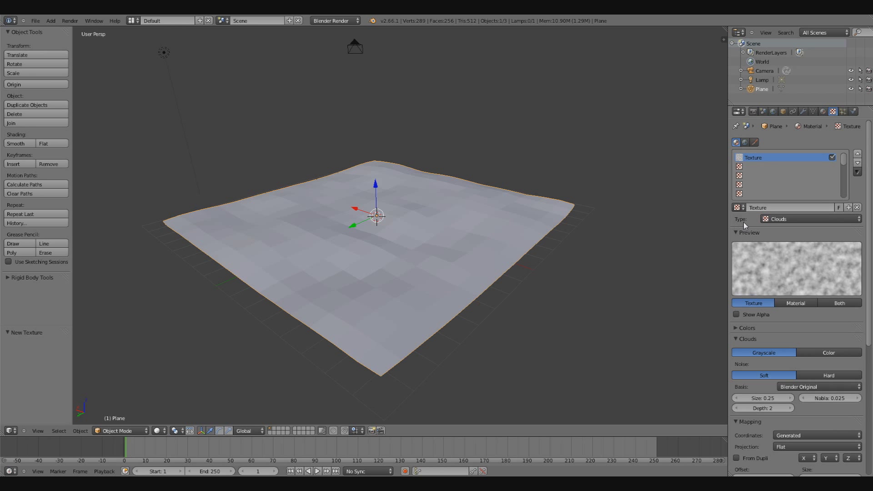
pyautogui.click(778, 221)
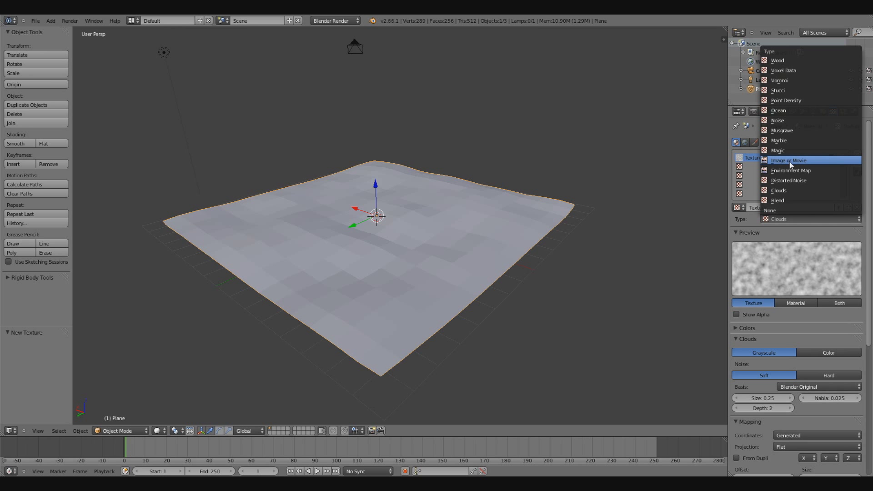
pyautogui.click(801, 162)
# Load Texture.png from the D: drive as the texture's image.
pyautogui.scroll(-3, 826, 296)
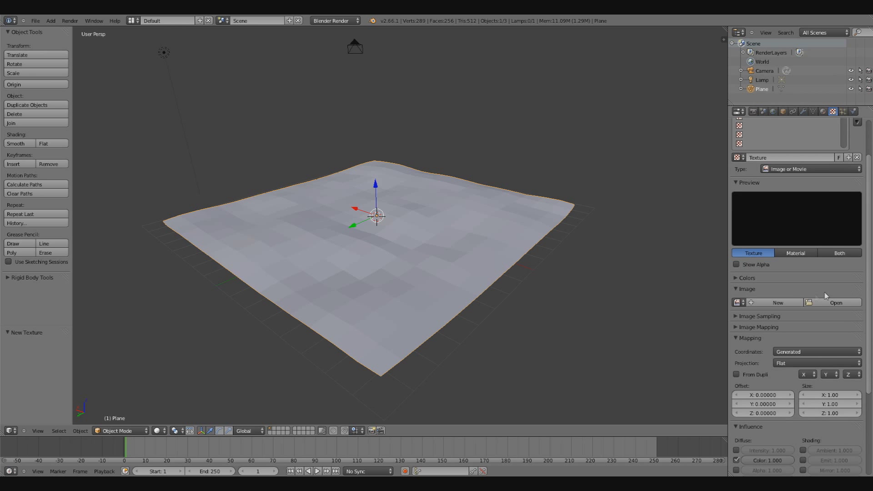
pyautogui.click(837, 303)
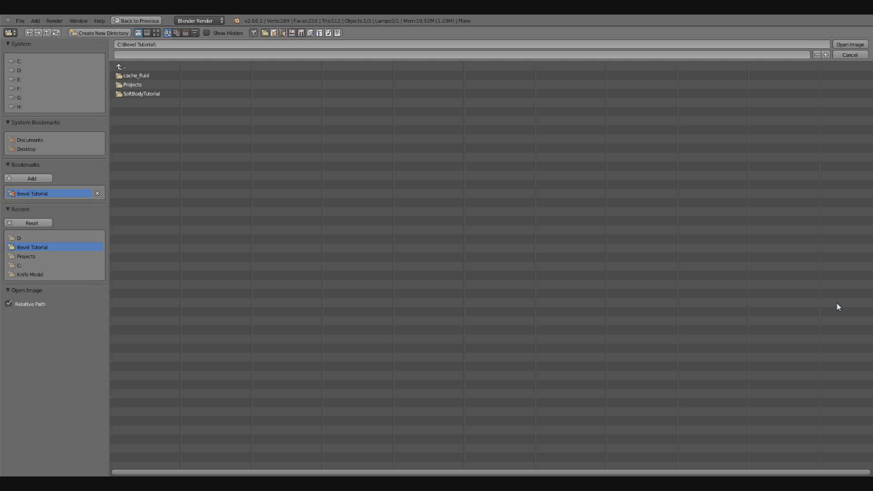
pyautogui.click(137, 44)
pyautogui.write('d:')
pyautogui.press('Return')
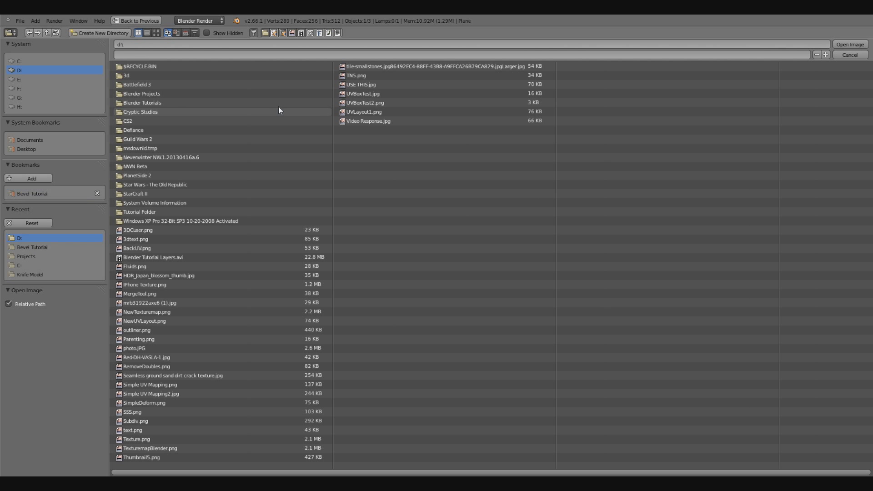
pyautogui.click(150, 439)
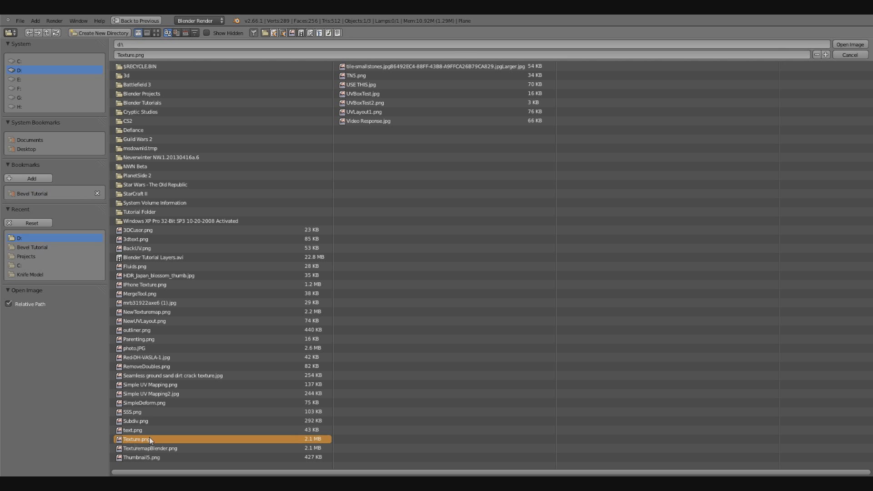
pyautogui.click(849, 44)
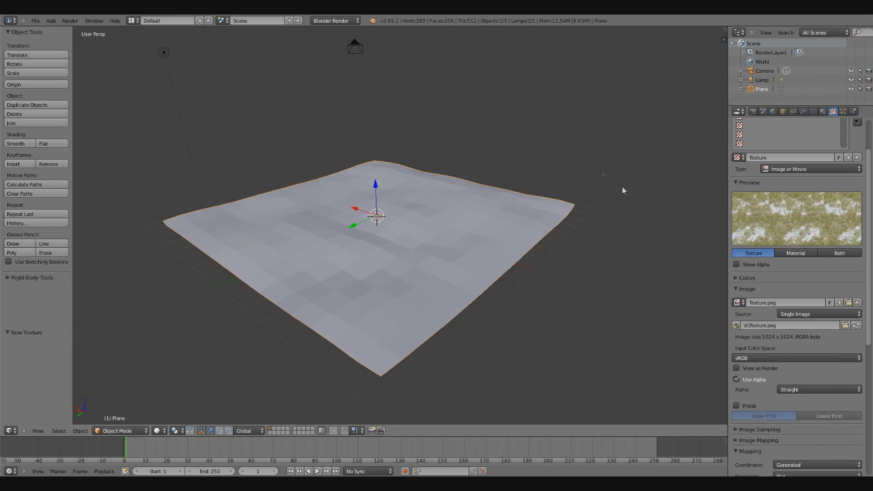
# Set the texture's mapping coordinates to UV and assign UVMap as its map.
pyautogui.scroll(-5, 869, 318)
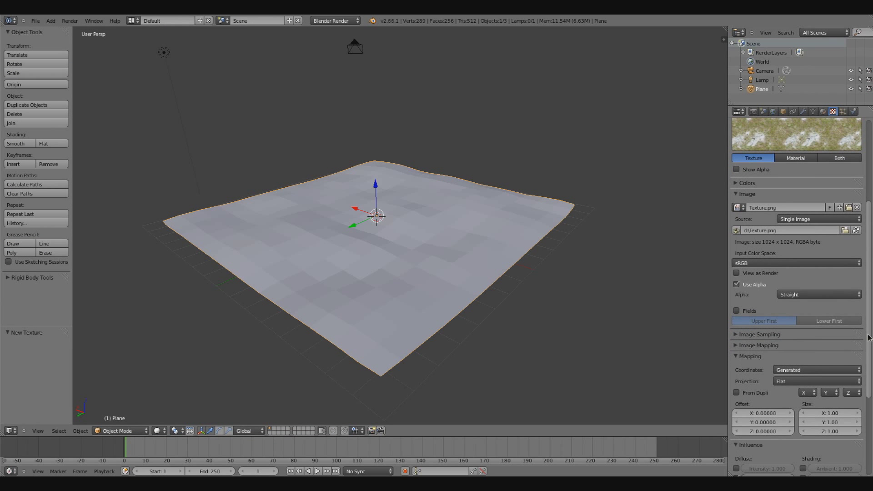
pyautogui.scroll(-4, 867, 345)
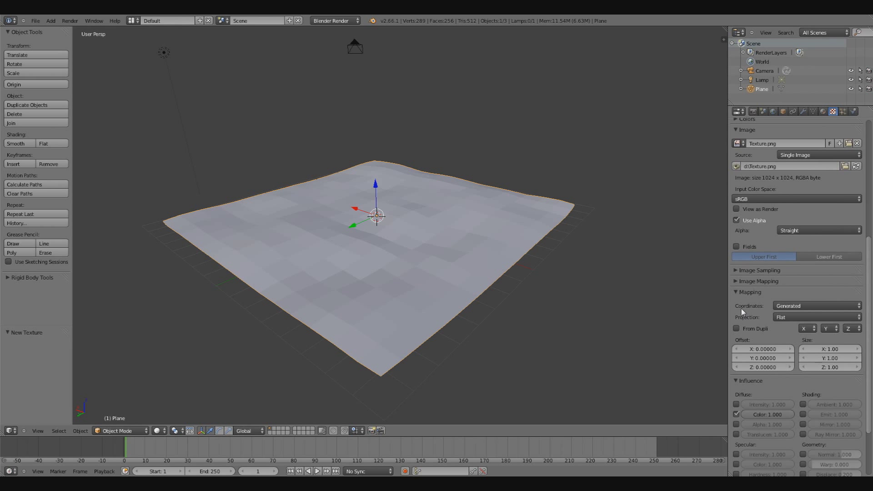
pyautogui.click(780, 308)
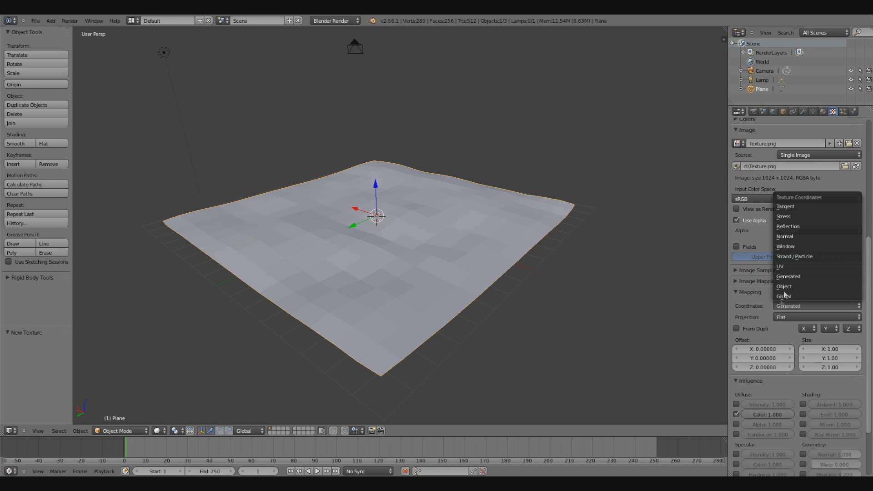
pyautogui.click(784, 268)
pyautogui.click(775, 318)
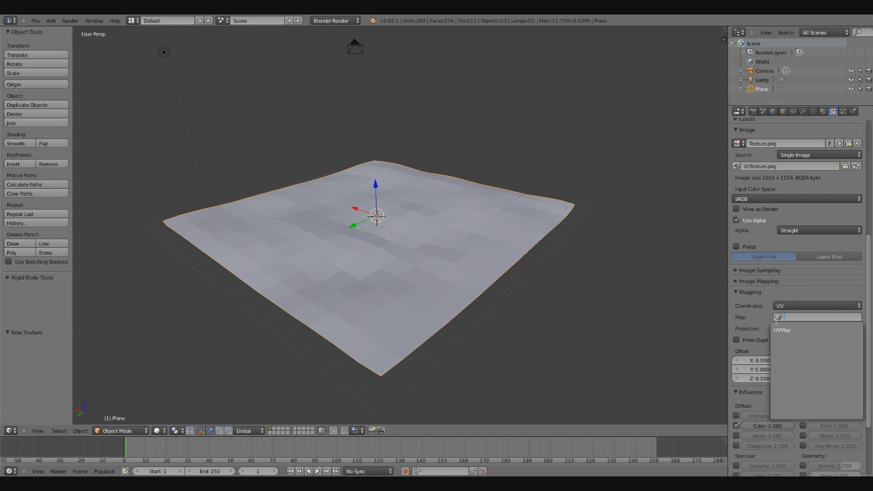
pyautogui.click(776, 332)
pyautogui.moveTo(869, 267); pyautogui.dragTo(868, 279)
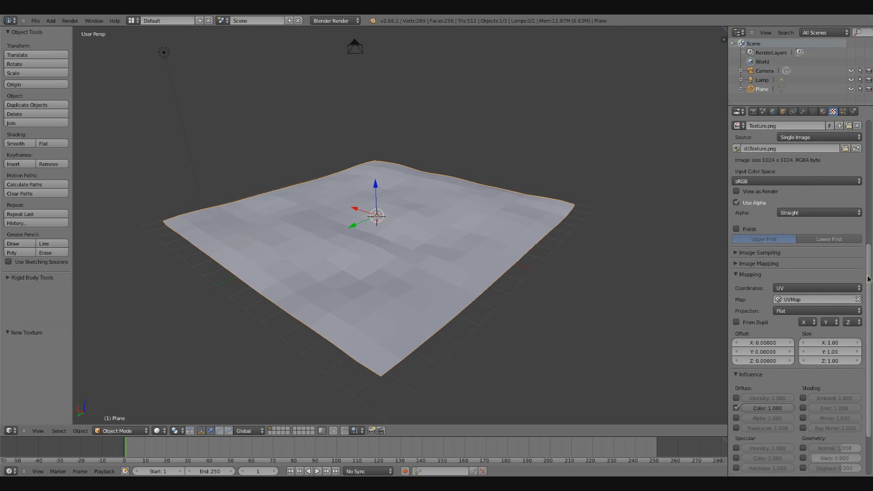
pyautogui.scroll(8, 854, 249)
pyautogui.scroll(-6, 854, 248)
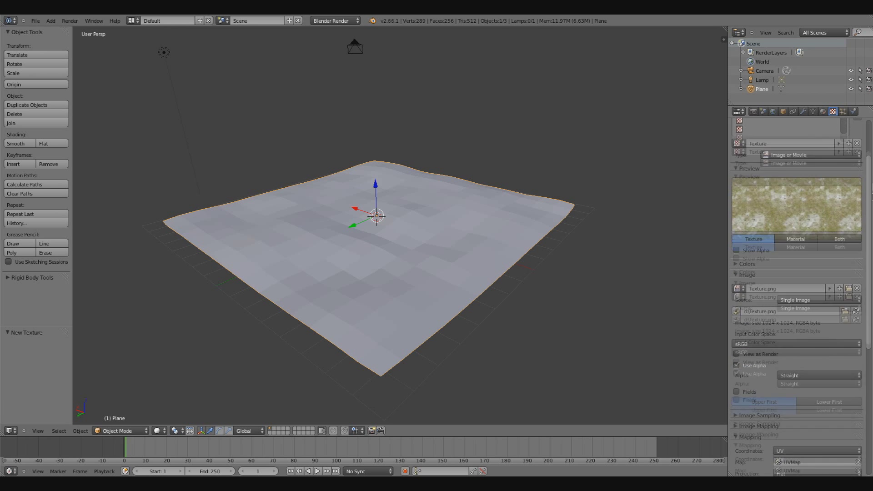
pyautogui.scroll(5, 854, 248)
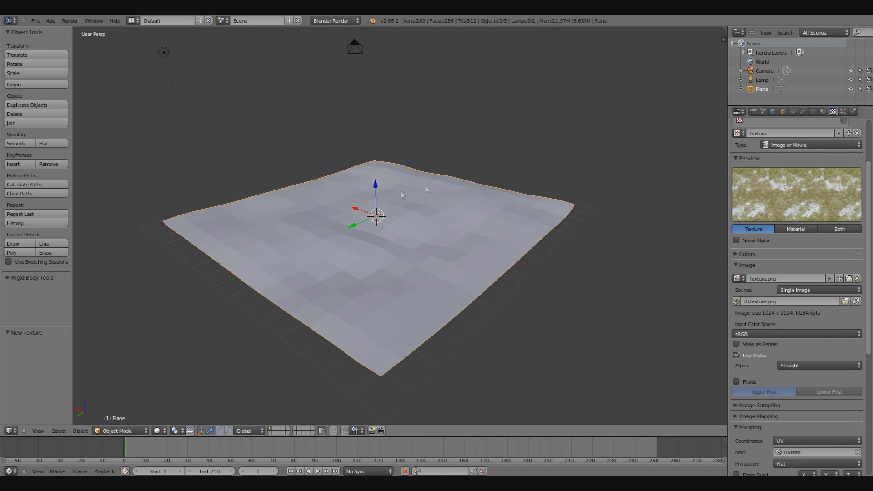
# Render the scene to check the textured plane from the camera, and return to the 3D View.
pyautogui.press('F12')
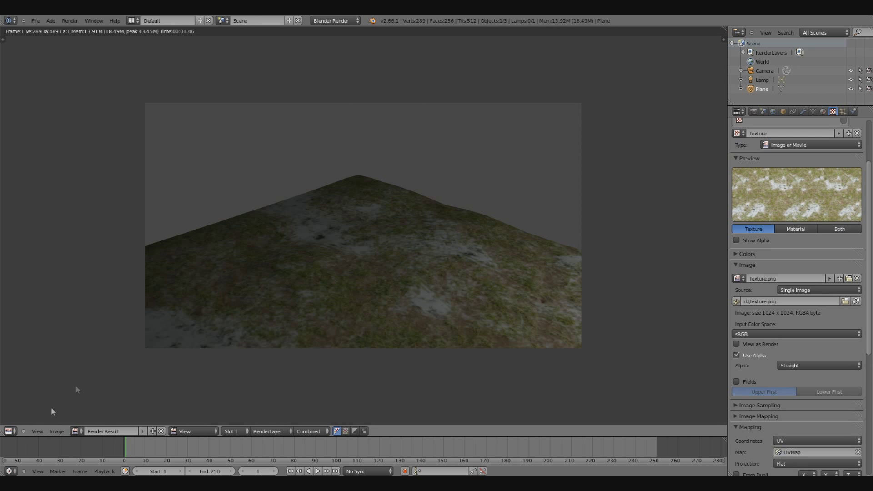
pyautogui.click(10, 431)
pyautogui.click(23, 420)
pyautogui.moveTo(415, 222); pyautogui.dragTo(253, 242, button='middle')
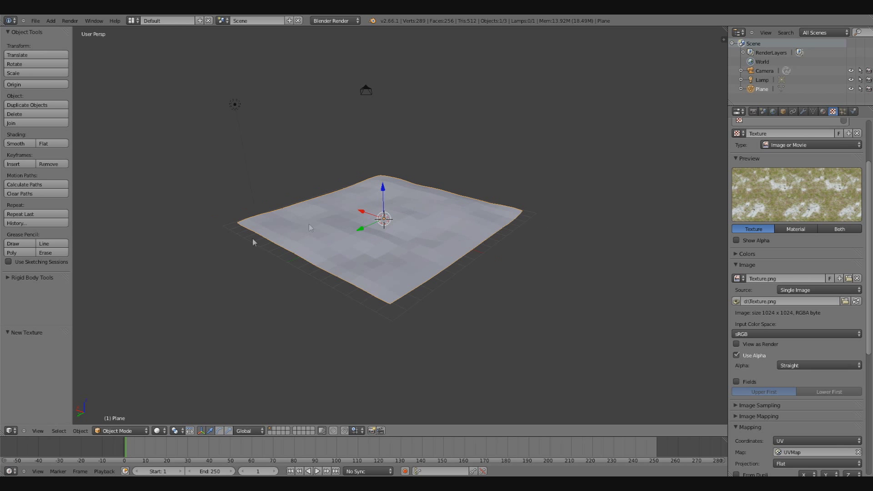
pyautogui.moveTo(335, 253); pyautogui.dragTo(385, 229, button='middle')
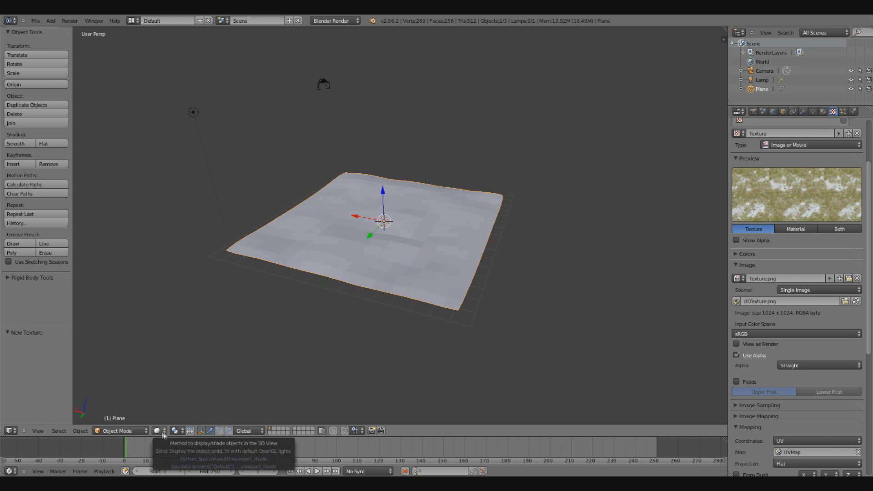
# Set the viewport shading to Texture and inspect the plane from below and from the side.
pyautogui.click(162, 435)
pyautogui.click(175, 394)
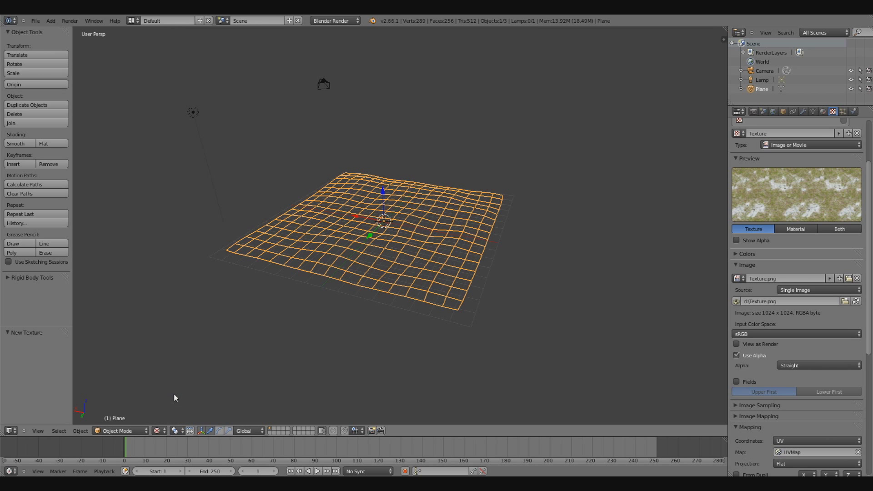
pyautogui.moveTo(372, 295); pyautogui.dragTo(359, 224, button='middle')
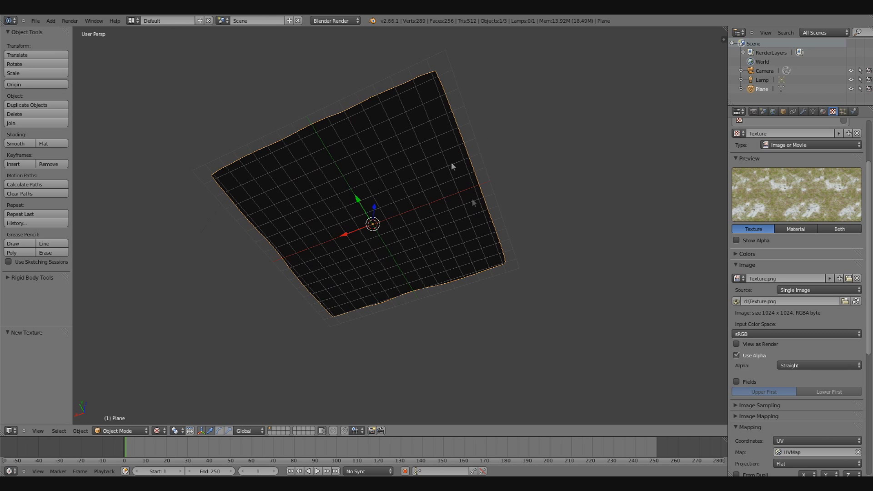
pyautogui.moveTo(371, 191); pyautogui.dragTo(396, 267, button='middle')
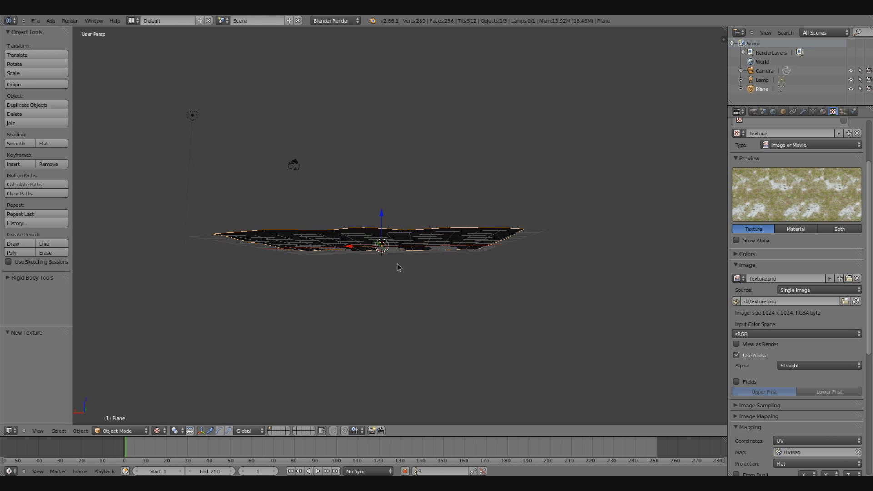
# Rotate the plane 180° about the global X axis.
pyautogui.press('r')
pyautogui.press('z')
pyautogui.write('x')
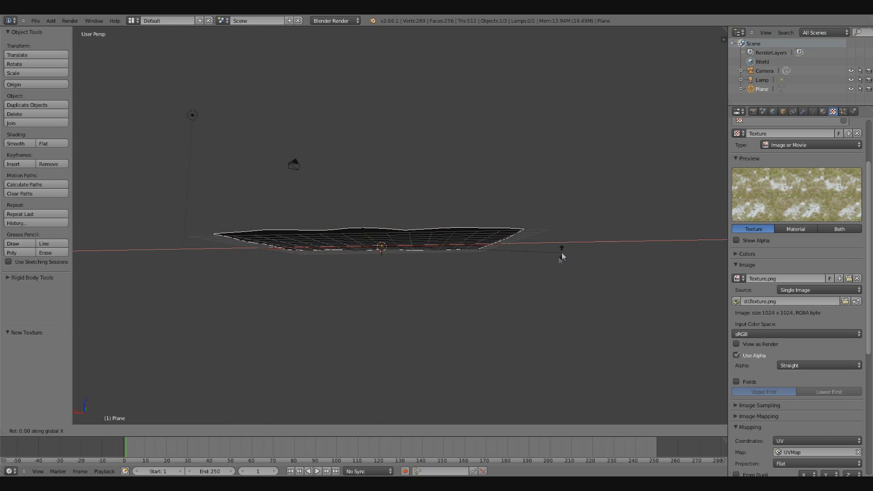
pyautogui.write('100')
pyautogui.press('BackSpace')
pyautogui.press('BackSpace')
pyautogui.write('80')
pyautogui.press('Return')
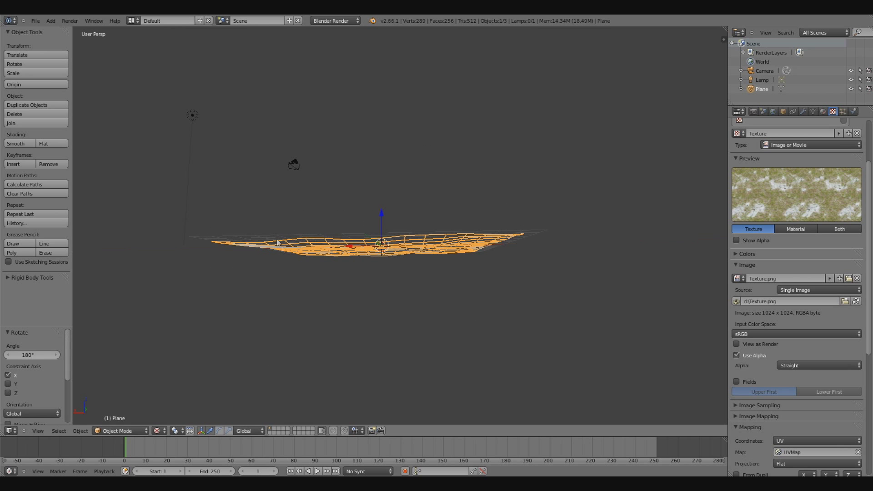
# Raise the plane along the Z axis by about 0.346 and fine-tune its height.
pyautogui.moveTo(352, 361); pyautogui.dragTo(291, 350, button='middle')
pyautogui.press('g')
pyautogui.press('z')
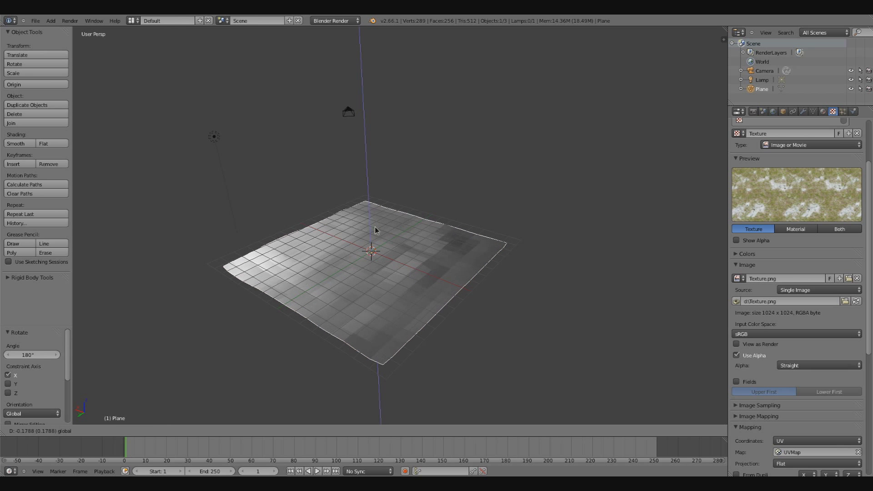
pyautogui.click(364, 232)
pyautogui.press('g')
pyautogui.press('z')
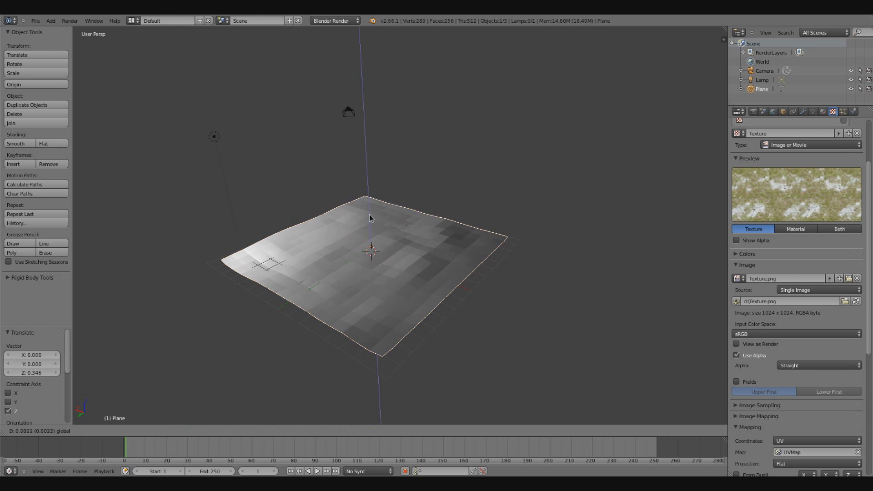
pyautogui.click(404, 245)
# Try flipping the normals of the whole plane mesh in Edit Mode, flip them back, and return to Object Mode.
pyautogui.moveTo(355, 242); pyautogui.dragTo(362, 259, button='middle')
pyautogui.press('Tab')
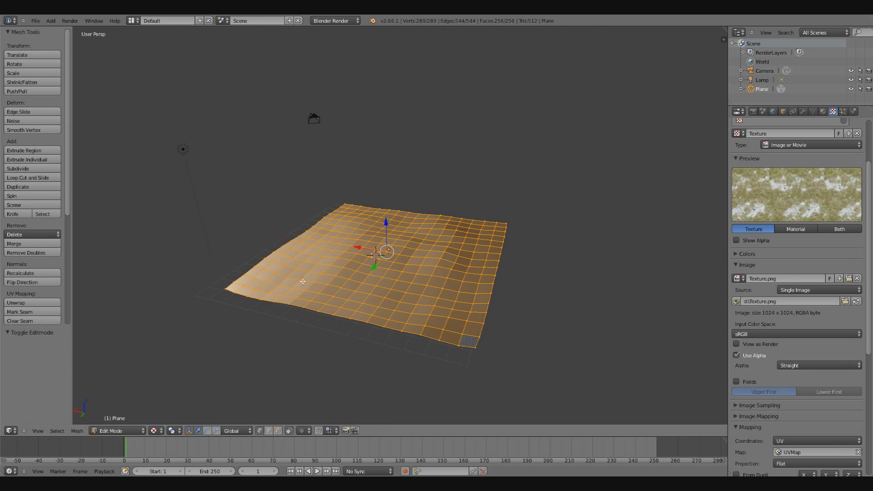
pyautogui.press('w')
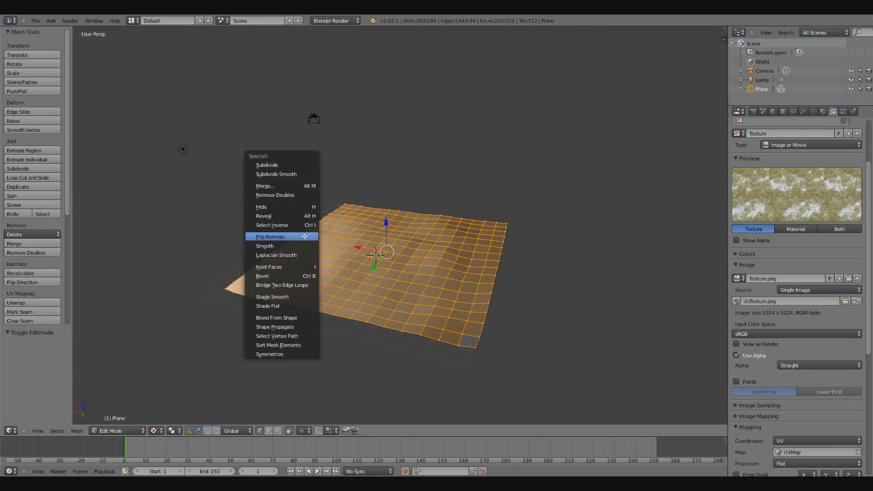
pyautogui.click(265, 236)
pyautogui.press('w')
pyautogui.click(339, 237)
pyautogui.press('Tab')
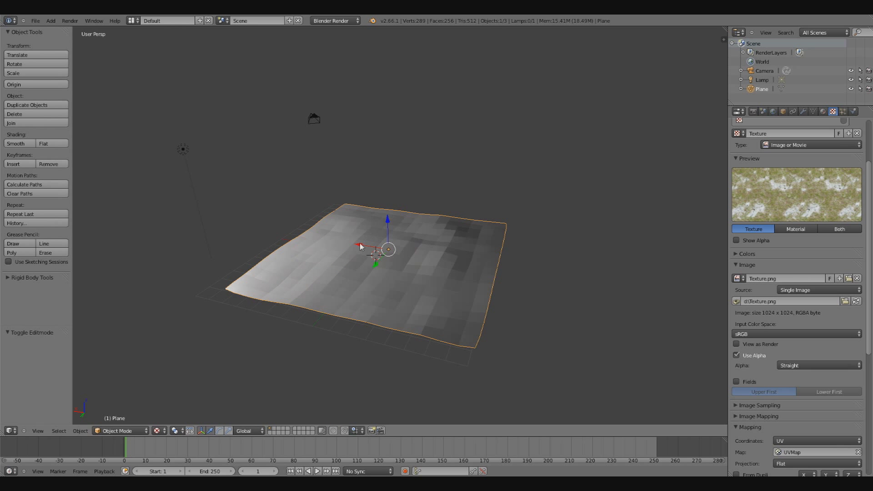
# Move the plane about 0.552 along the X axis.
pyautogui.press('g')
pyautogui.press('x')
pyautogui.click(355, 246)
pyautogui.moveTo(355, 246); pyautogui.dragTo(295, 189, button='middle')
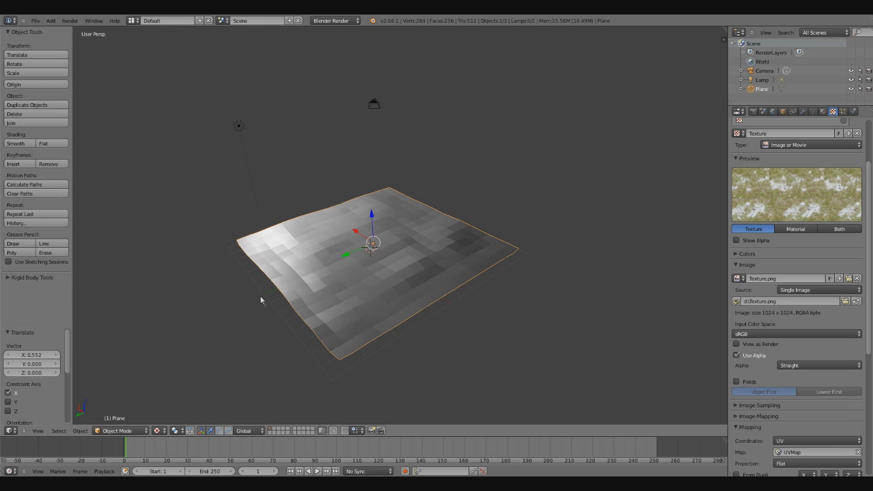
pyautogui.moveTo(415, 210); pyautogui.dragTo(478, 284, button='middle')
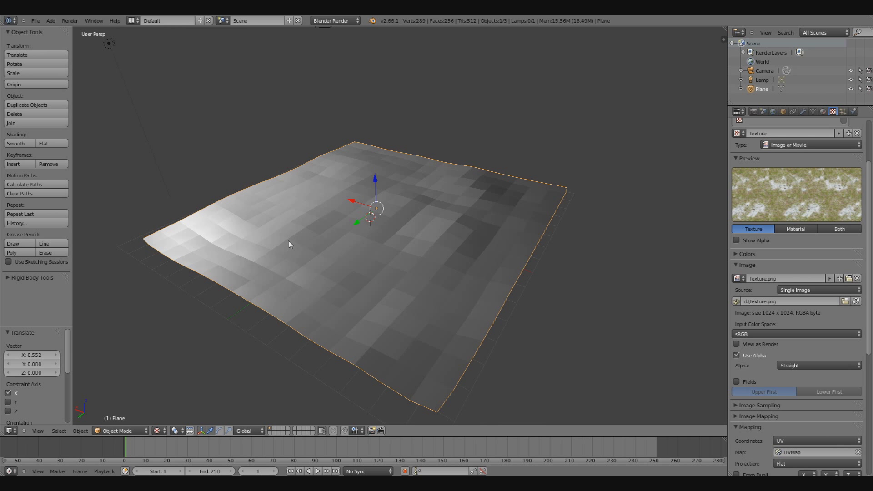
# Show the 3D View's properties and set the display shading's material mode to GLSL.
pyautogui.press('n')
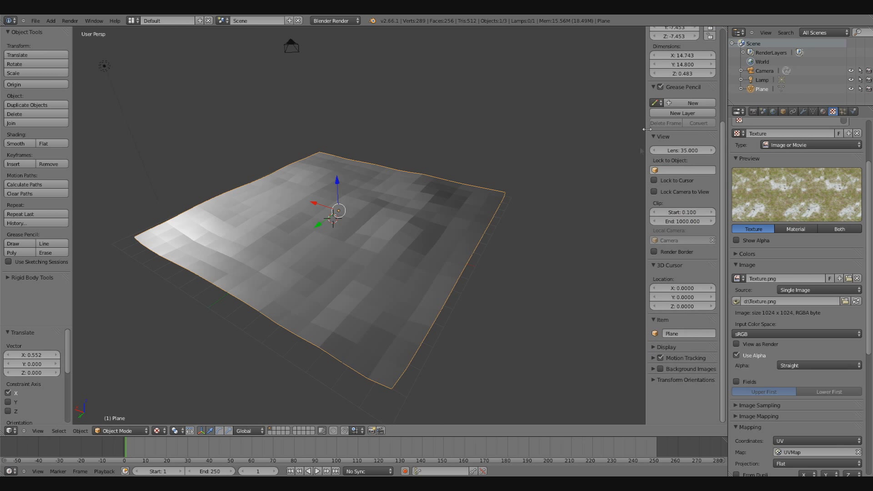
pyautogui.moveTo(726, 211); pyautogui.dragTo(723, 182)
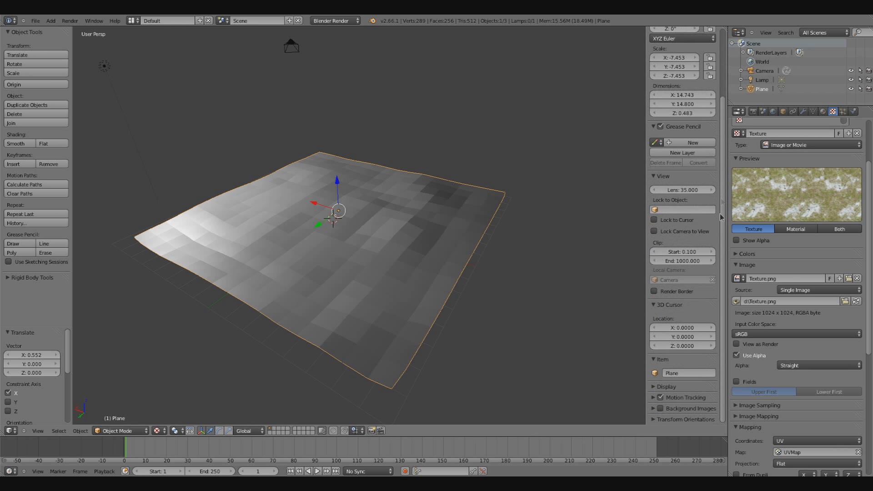
pyautogui.click(655, 387)
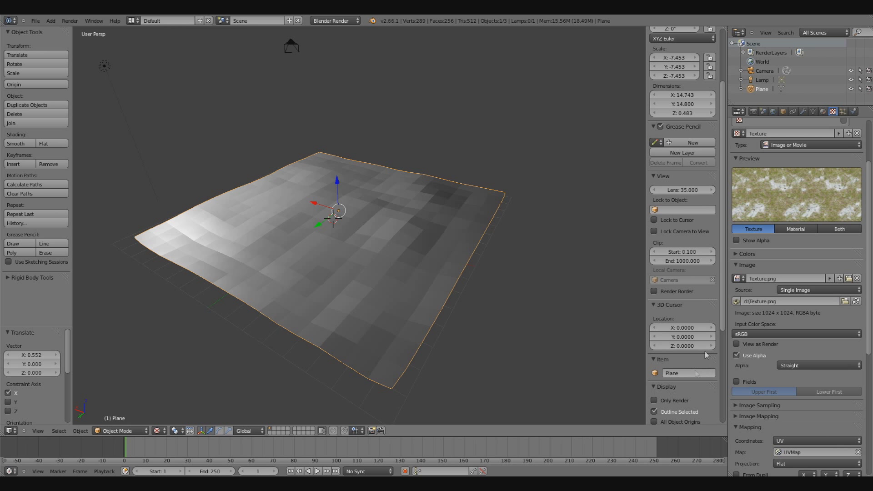
pyautogui.scroll(-5, 720, 330)
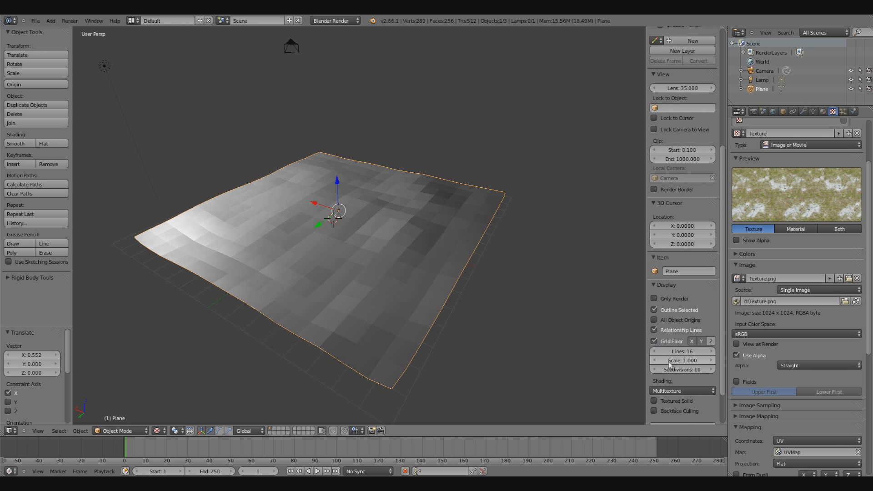
pyautogui.scroll(-2, 670, 394)
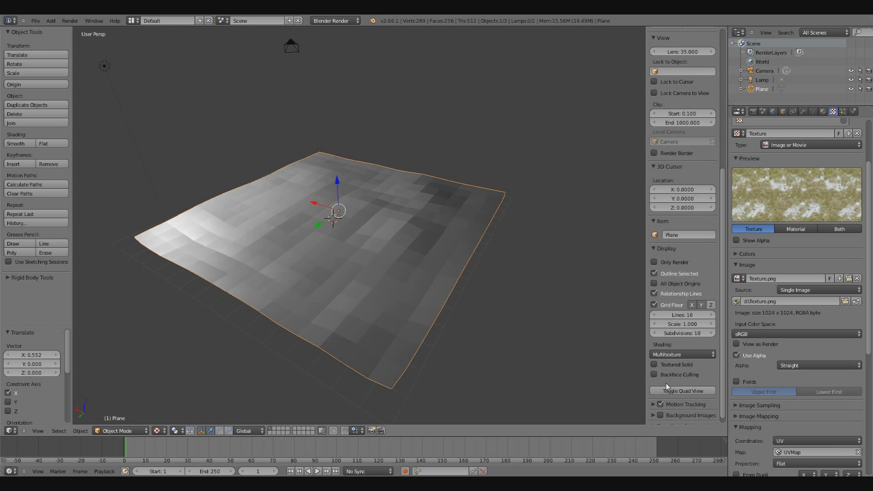
pyautogui.click(668, 357)
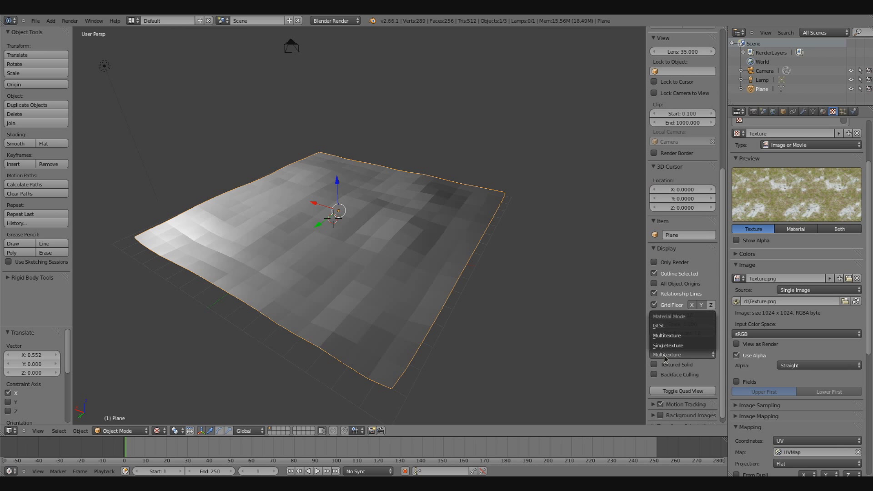
pyautogui.click(664, 325)
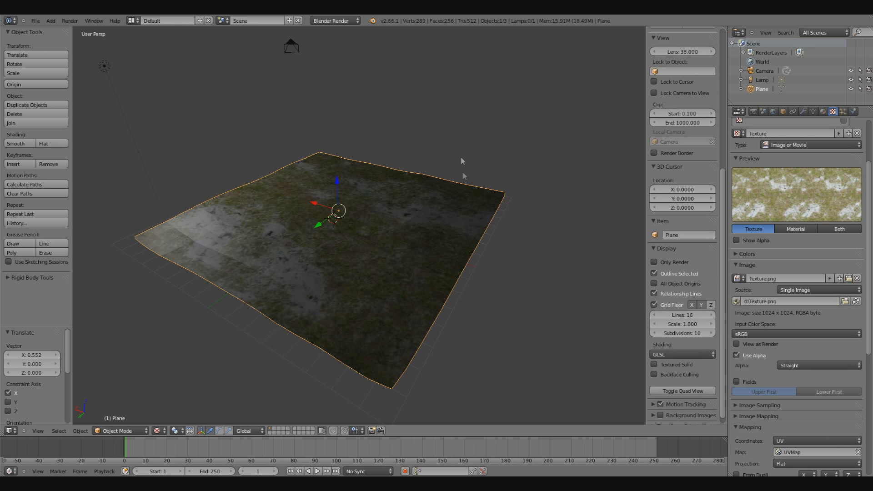
# Apply smooth shading to the terrain plane and inspect its textured surface.
pyautogui.moveTo(468, 253); pyautogui.dragTo(419, 253, button='middle')
pyautogui.scroll(-3, 419, 253)
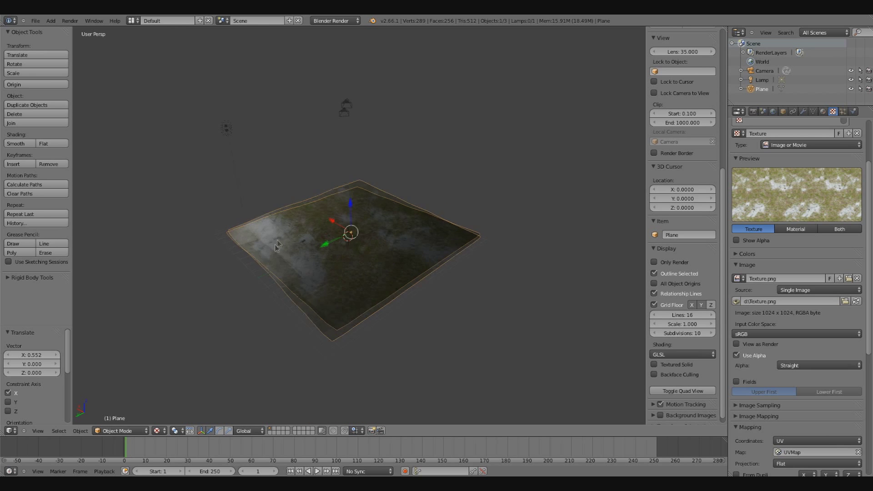
pyautogui.moveTo(277, 245); pyautogui.dragTo(208, 350, button='middle')
pyautogui.scroll(3, 275, 235)
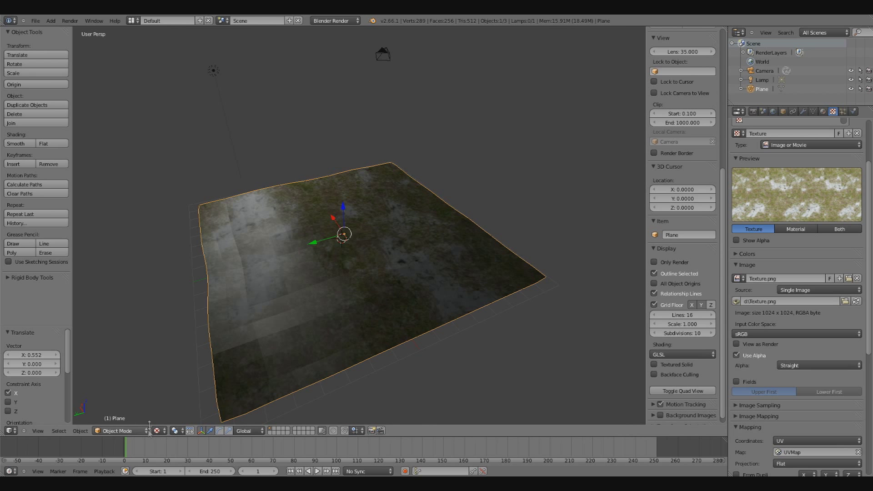
pyautogui.click(15, 143)
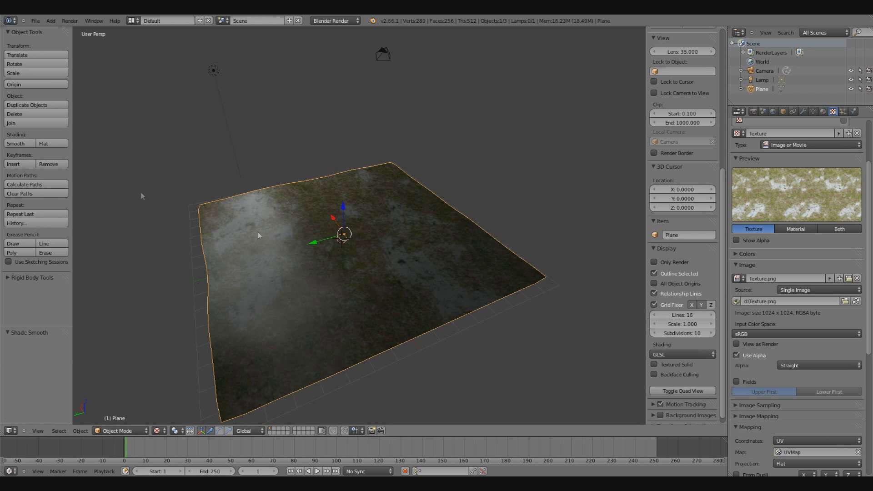
pyautogui.moveTo(359, 265)
pyautogui.mouseDown(button='middle')
pyautogui.moveTo(408, 290)
pyautogui.moveTo(365, 313)
pyautogui.mouseUp(button='middle')
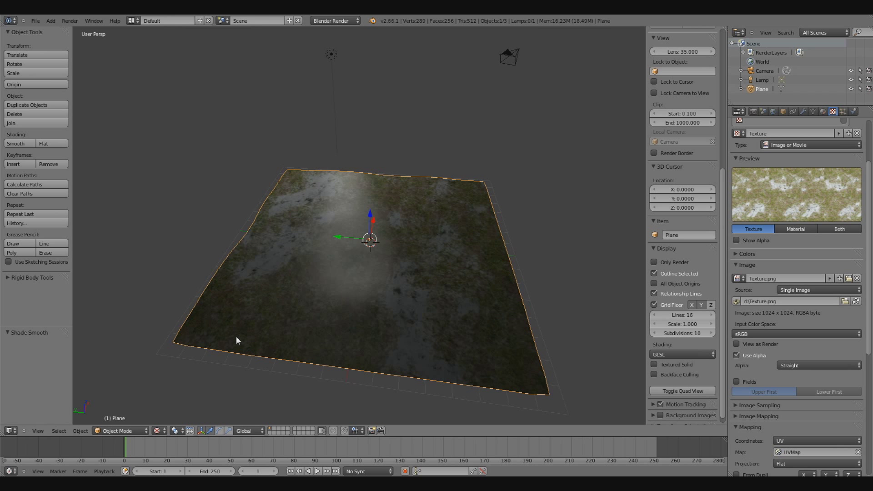